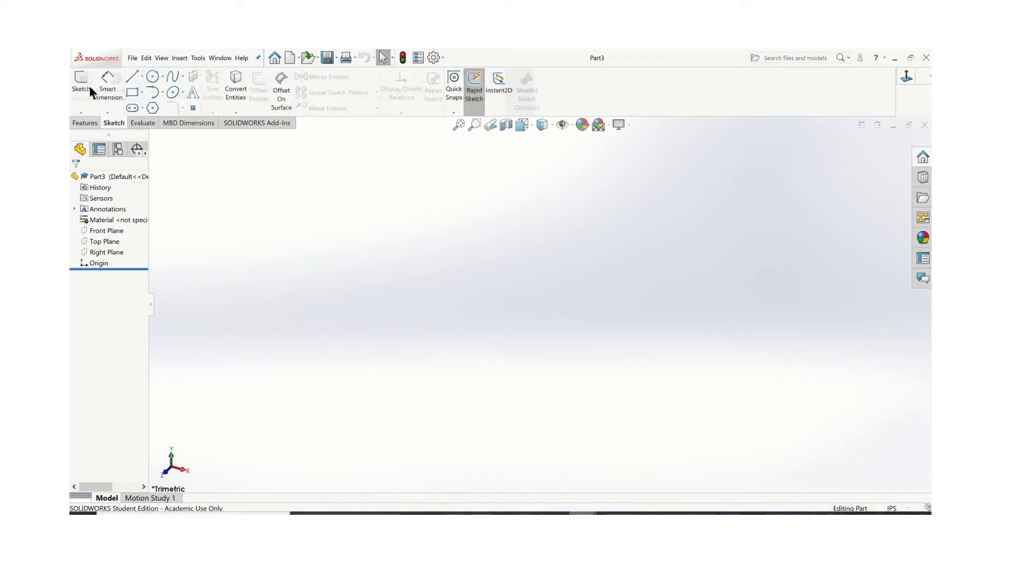
# Start a sketch on the Front Plane and draw a horizontal line about 3.34 in long passing through the origin.
pyautogui.click(82, 84)
pyautogui.click(418, 196)
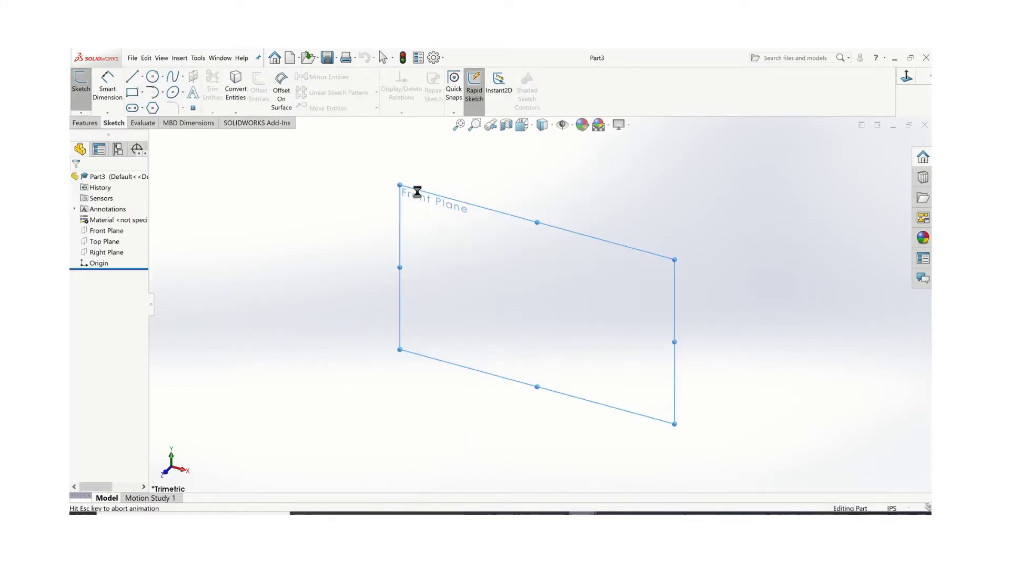
pyautogui.click(131, 79)
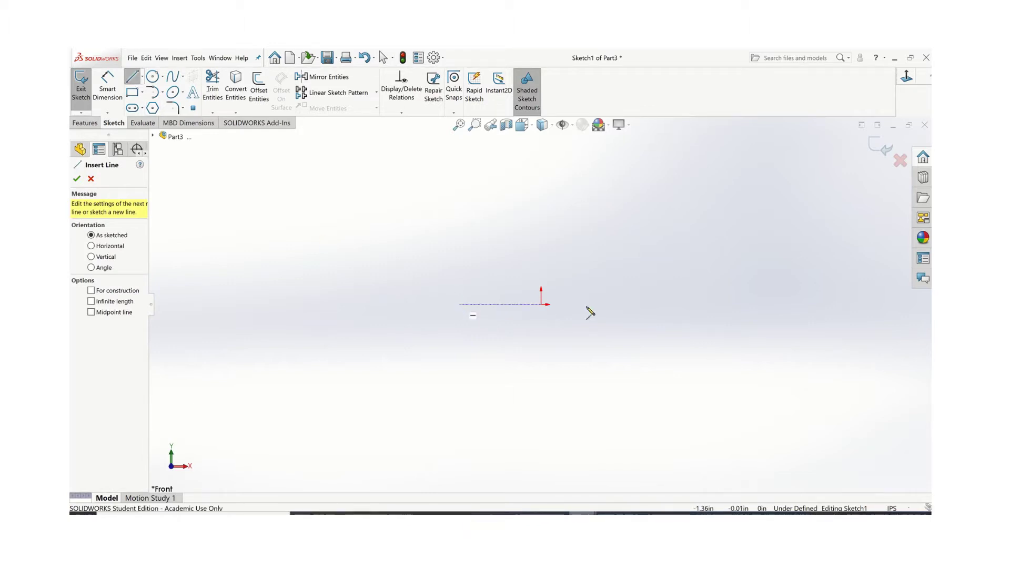
pyautogui.click(459, 304)
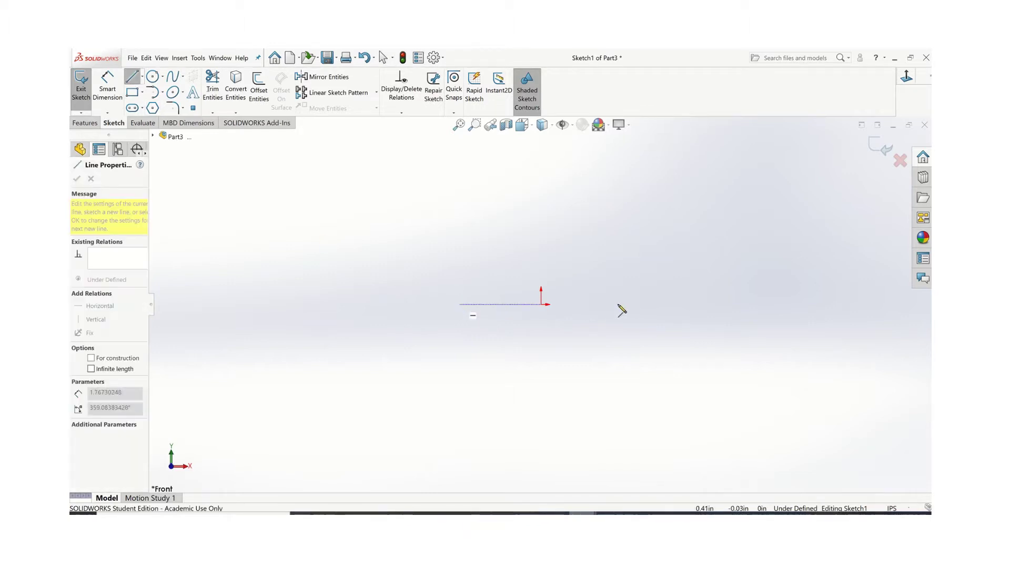
pyautogui.click(661, 305)
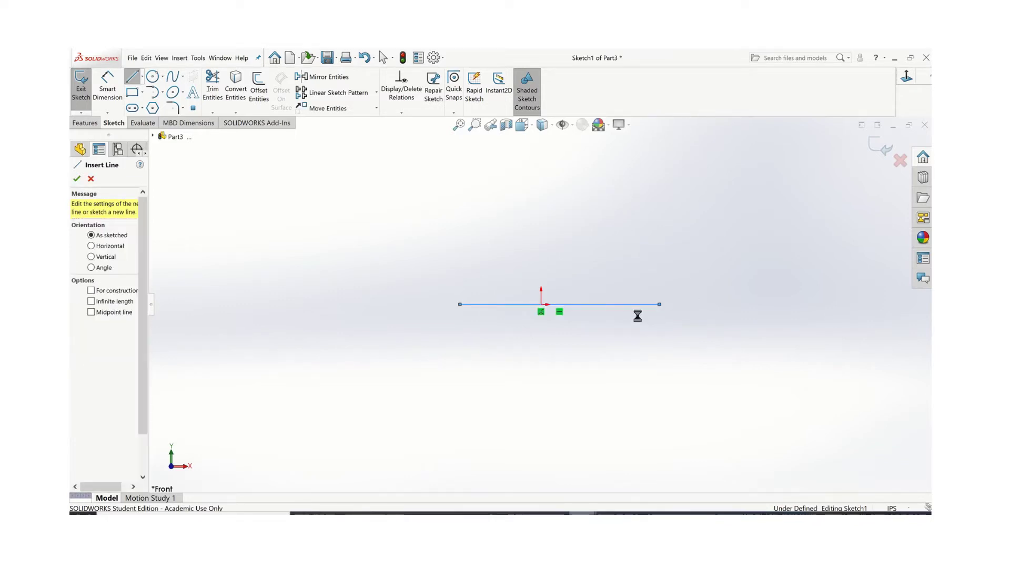
pyautogui.press('Escape')
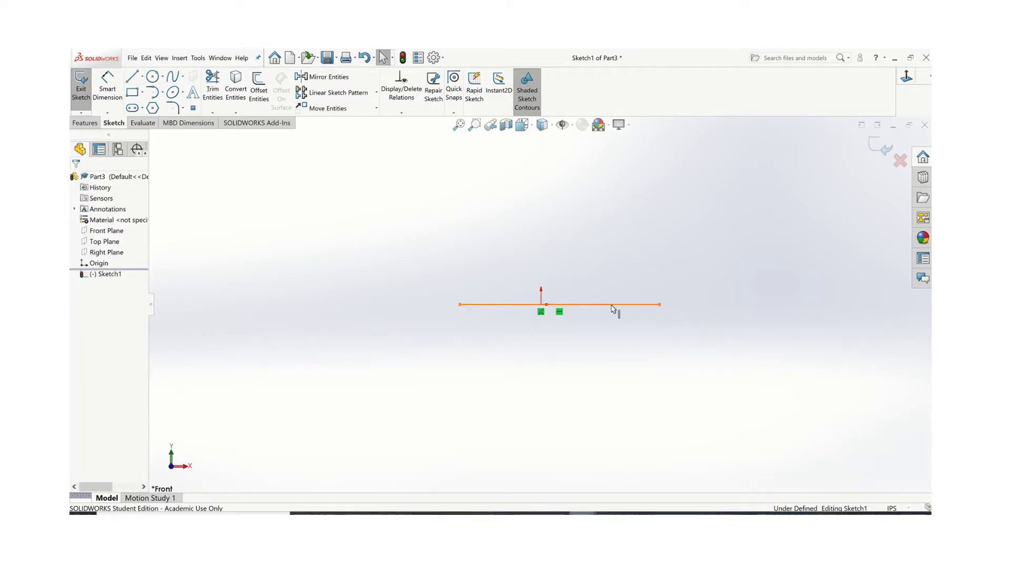
# Convert the horizontal line through the origin to construction geometry and add a Fix relation to it.
pyautogui.rightClick(610, 304)
pyautogui.click(630, 291)
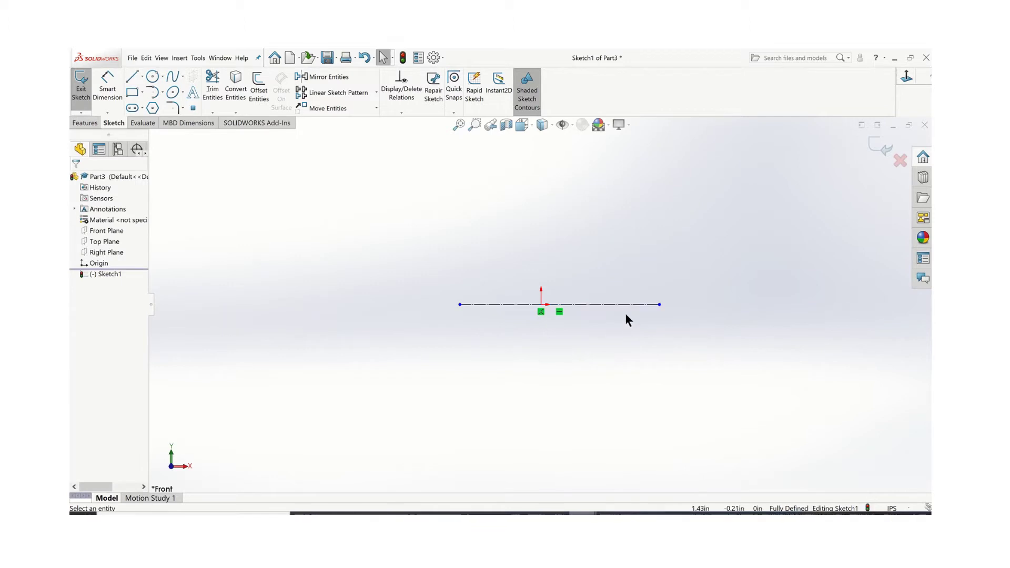
pyautogui.click(623, 305)
pyautogui.rightClick(624, 305)
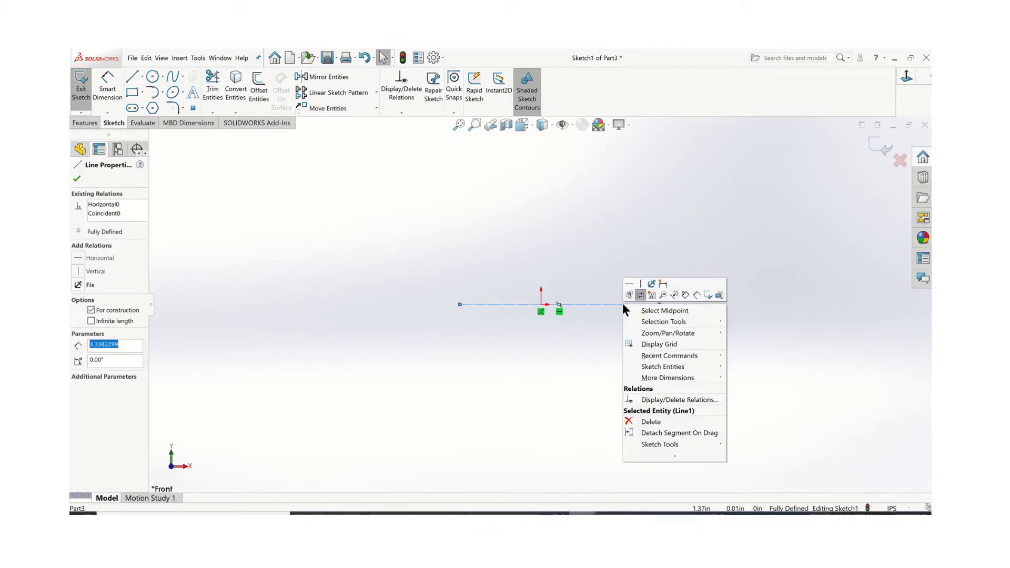
pyautogui.click(653, 289)
pyautogui.click(621, 334)
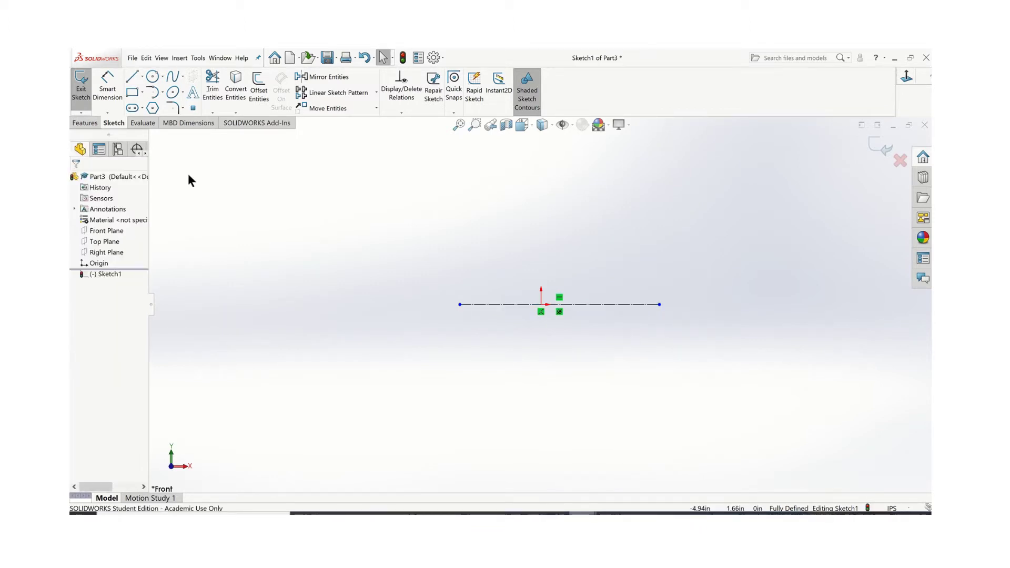
# Sketch a closed eight-line profile above the origin, about 2.16 in tall with a base about 0.7 in wide, a narrow web and sloped shoulders.
pyautogui.click(134, 76)
pyautogui.click(542, 275)
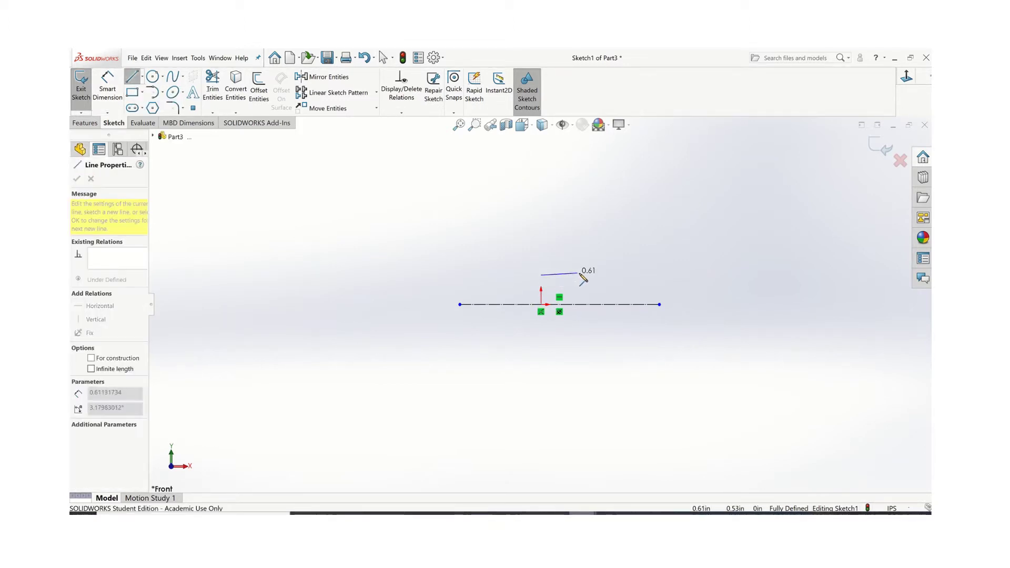
pyautogui.click(583, 254)
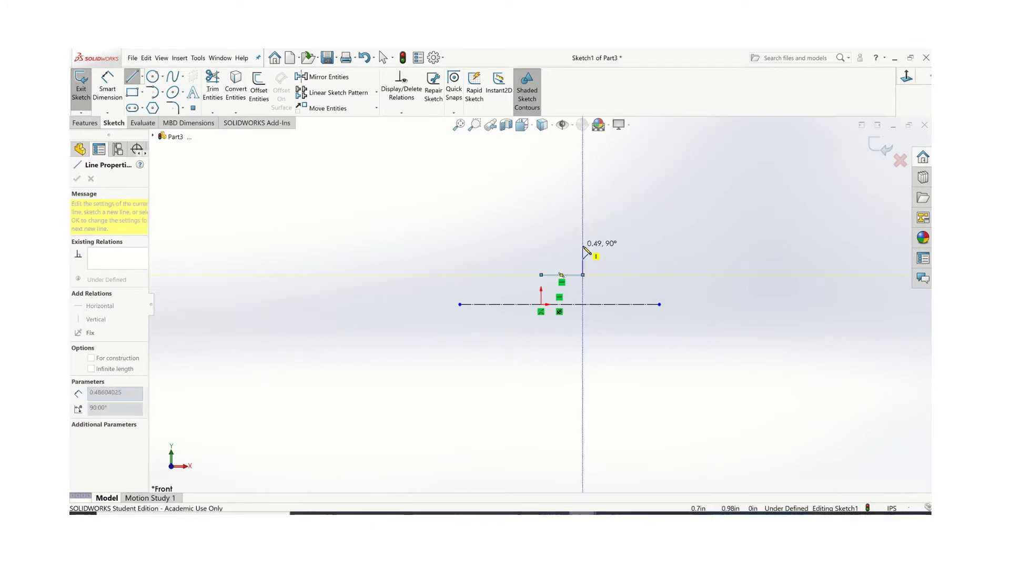
pyautogui.click(583, 246)
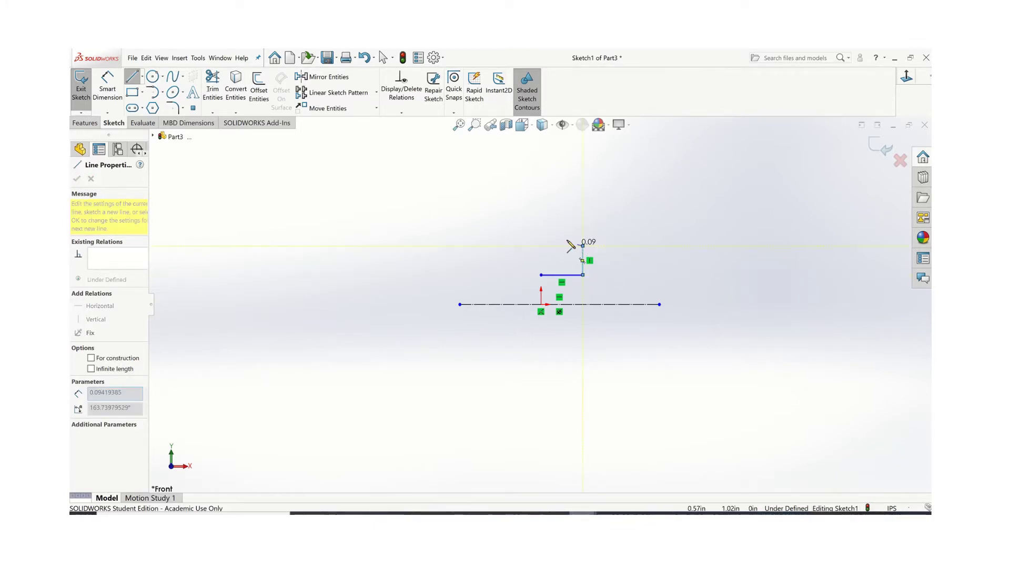
pyautogui.click(557, 234)
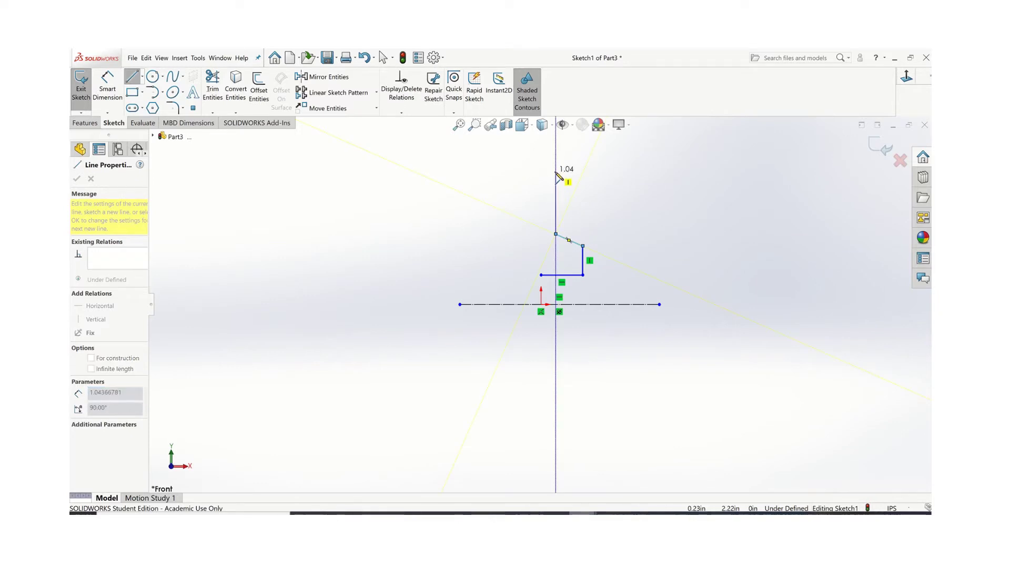
pyautogui.click(556, 171)
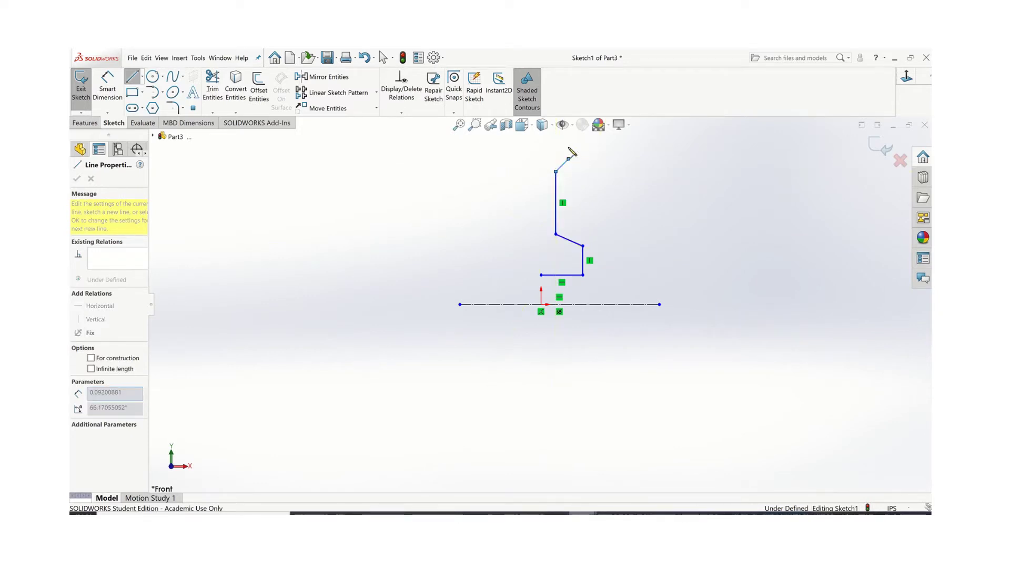
pyautogui.click(568, 158)
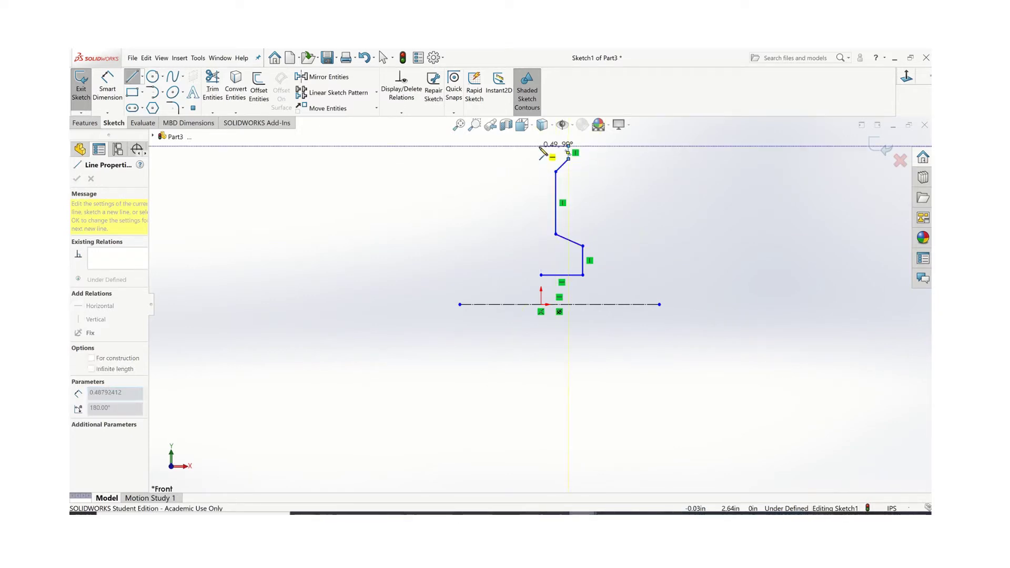
pyautogui.click(542, 146)
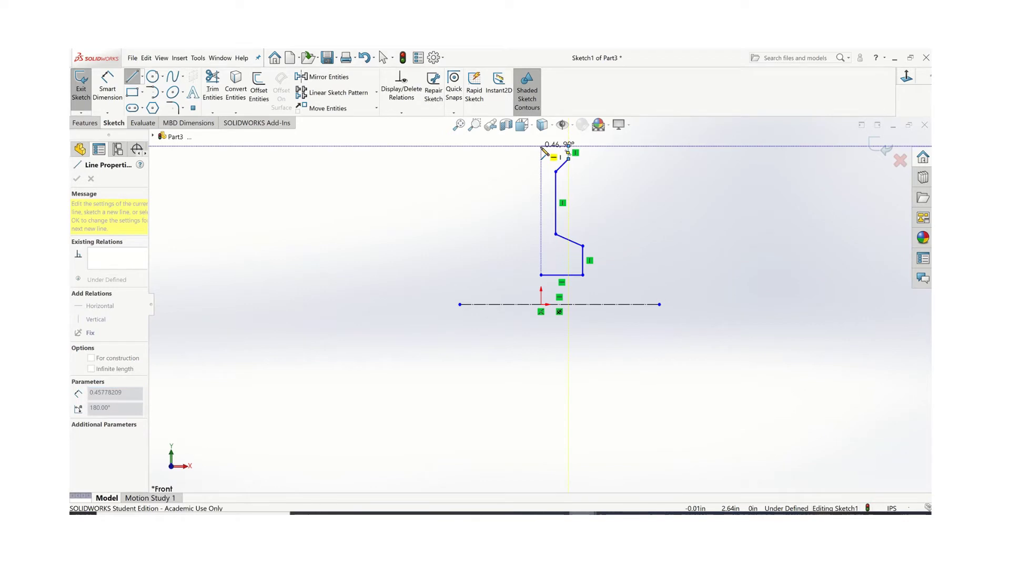
pyautogui.click(541, 274)
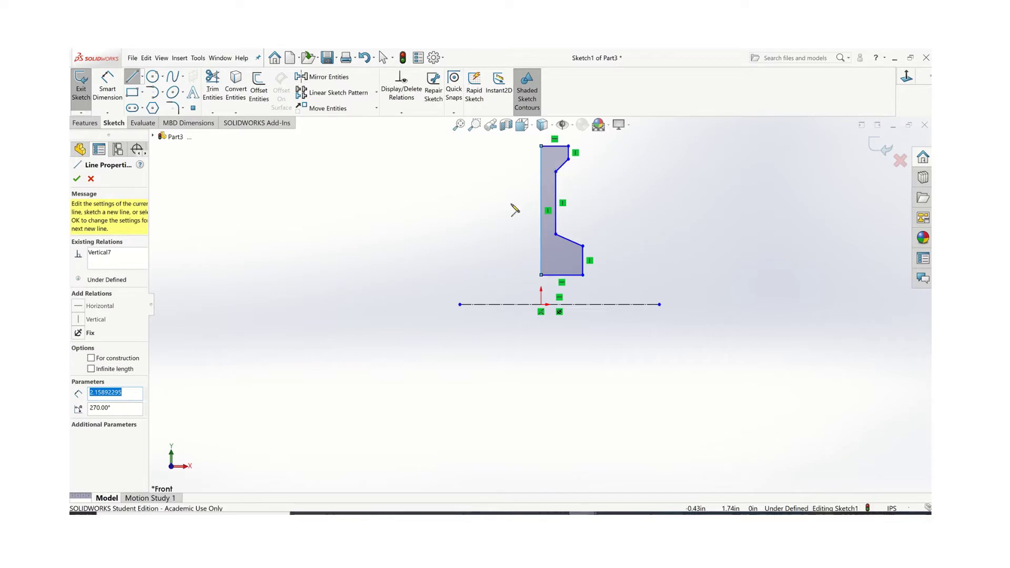
pyautogui.press('Escape')
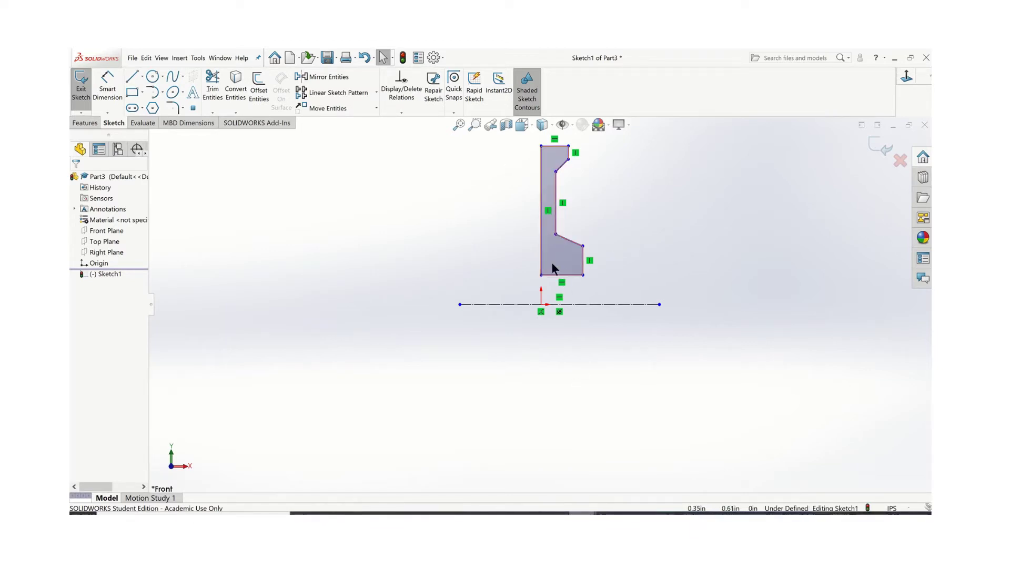
# Dimension the height of the profile's bottom edge above the origin as 0.375 in.
pyautogui.scroll(1, 605, 275)
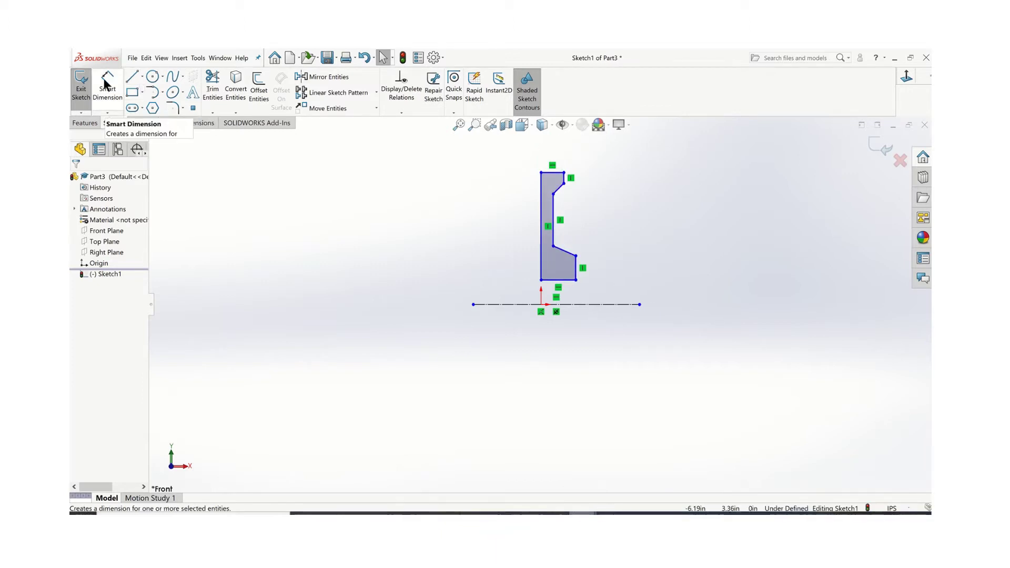
pyautogui.click(567, 280)
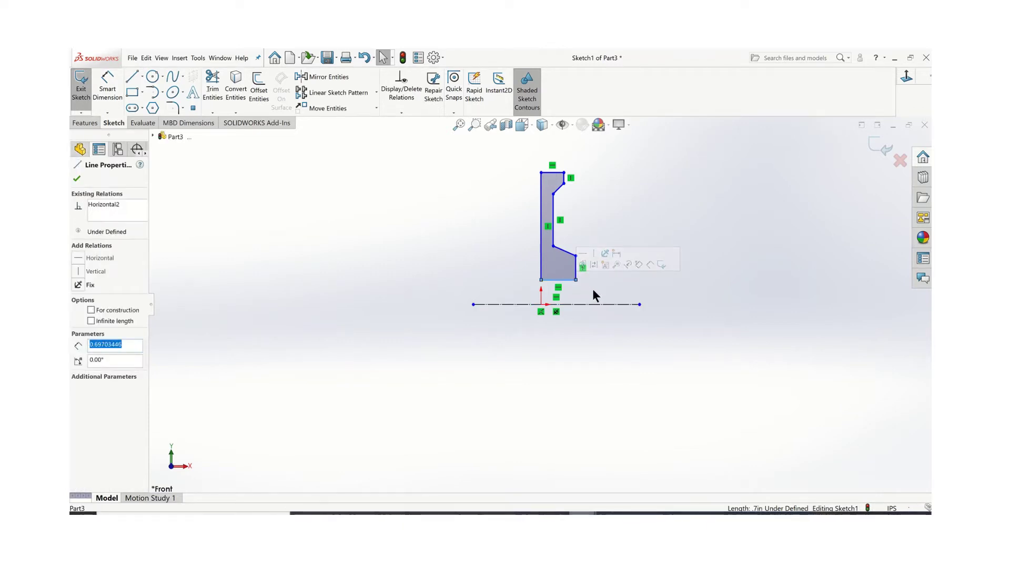
pyautogui.click(107, 84)
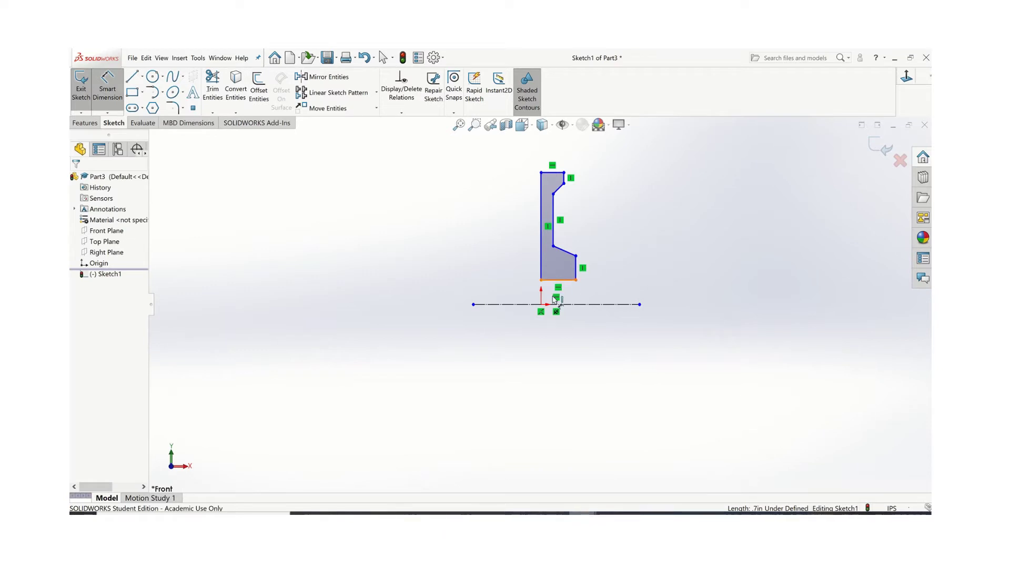
pyautogui.click(558, 281)
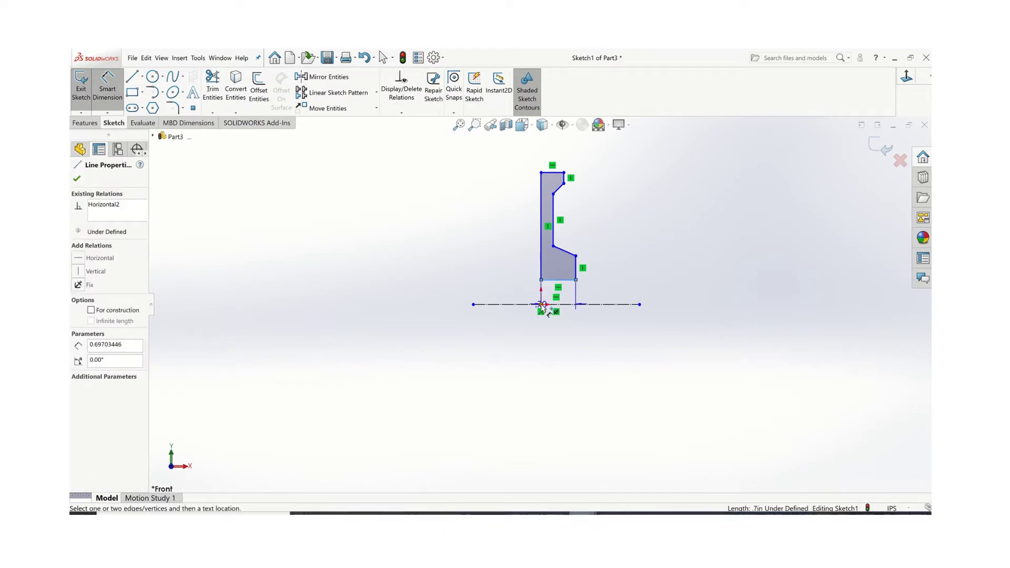
pyautogui.click(543, 306)
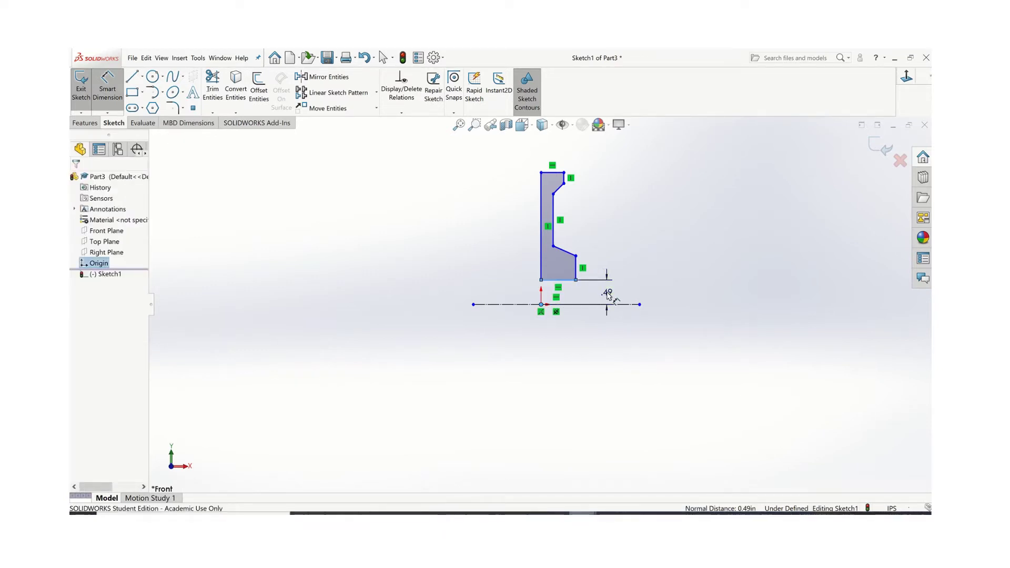
pyautogui.click(607, 294)
pyautogui.write('.32')
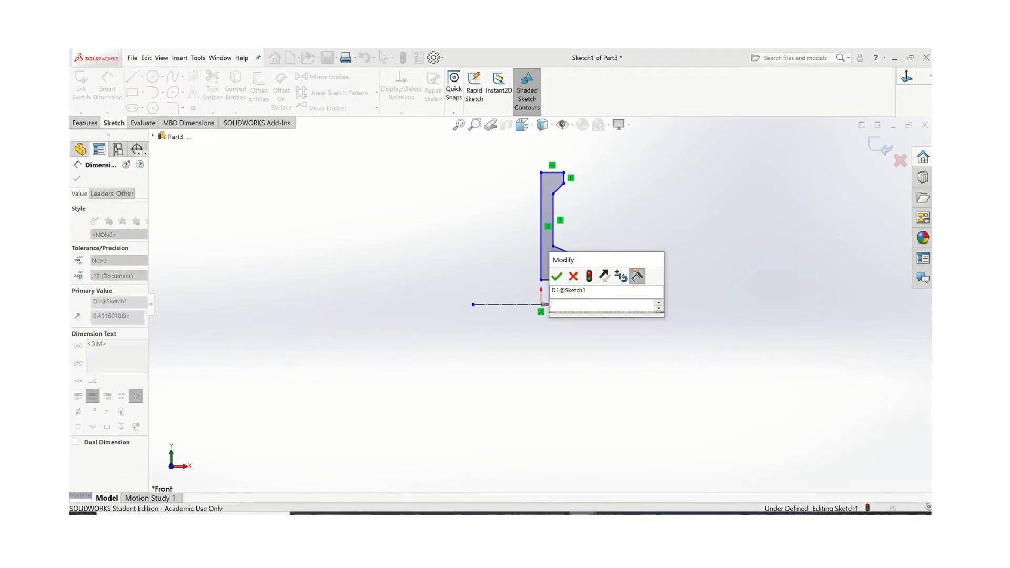
pyautogui.press('Return')
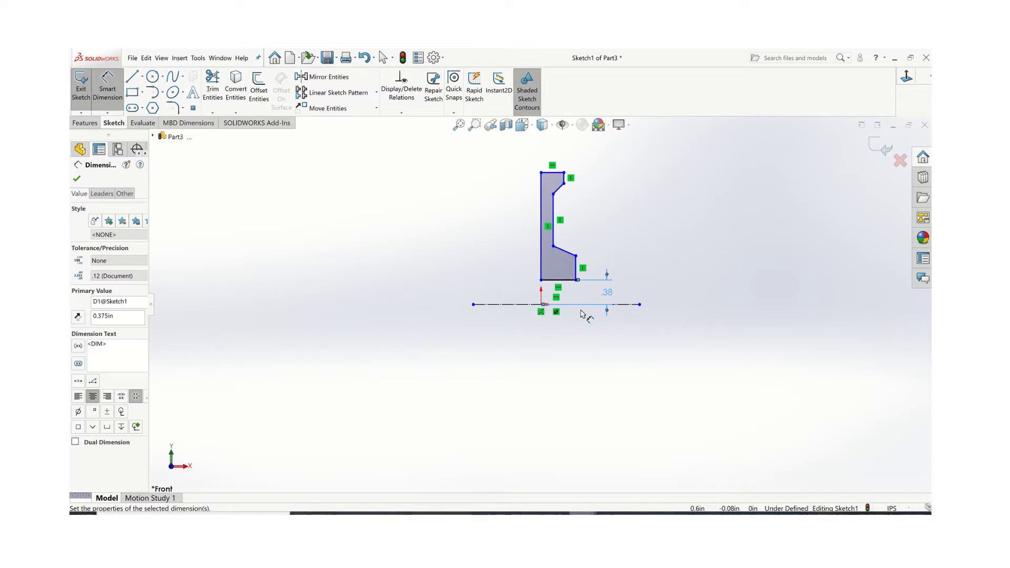
# Dimension the outer corner of the lower sloped shoulder at 0.625 in above the construction line.
pyautogui.click(576, 257)
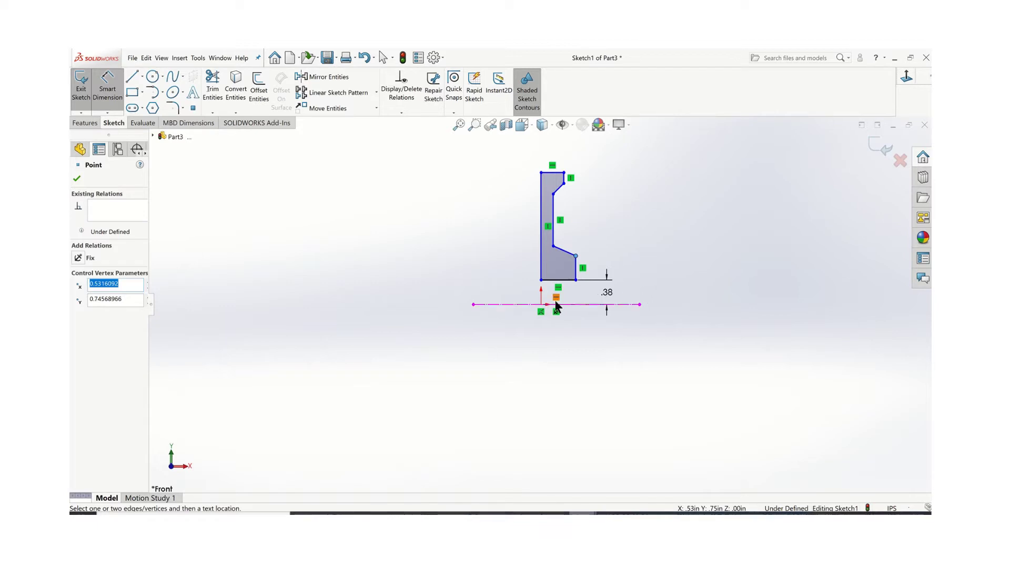
pyautogui.click(634, 304)
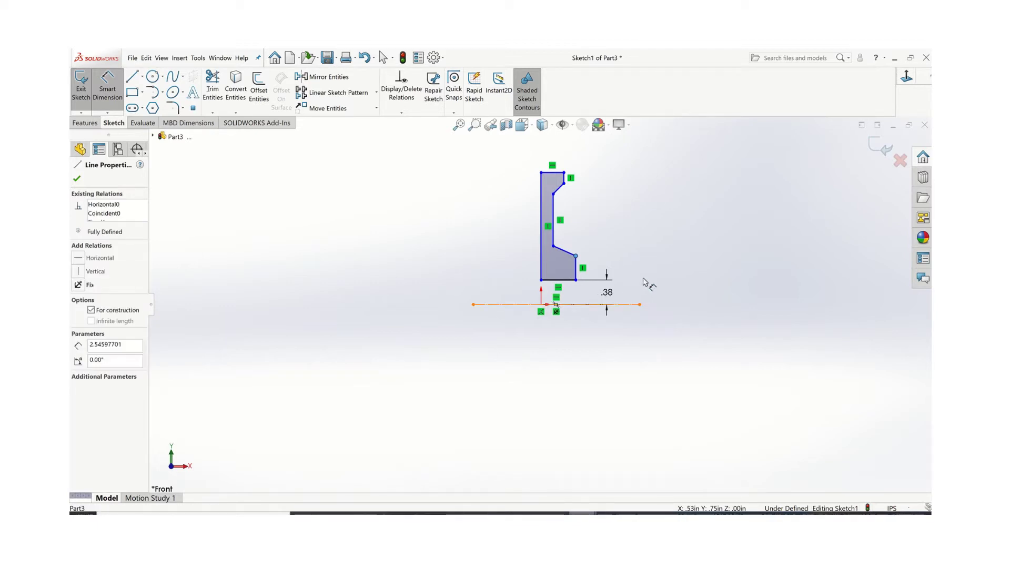
pyautogui.click(648, 280)
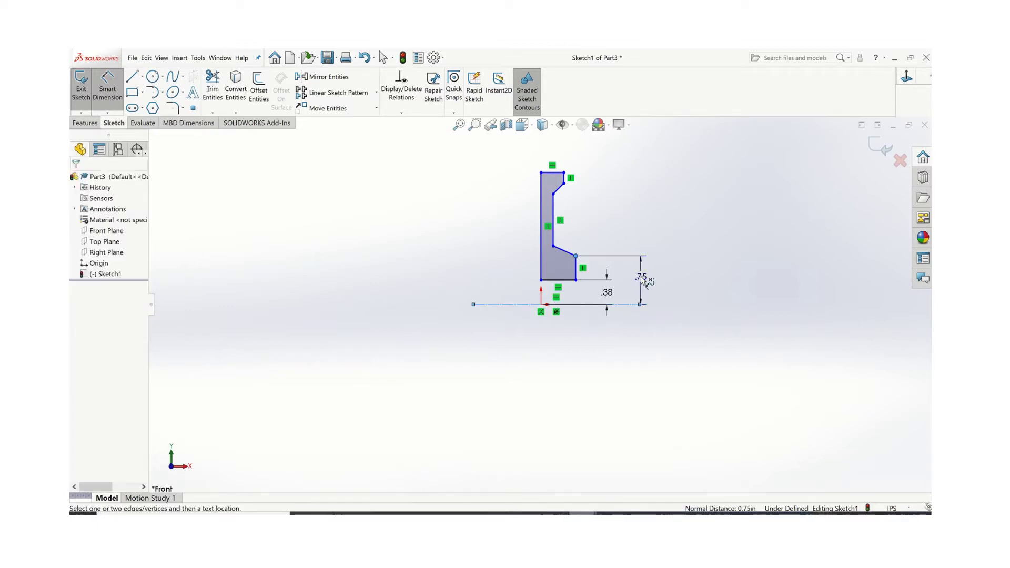
pyautogui.write('0.625')
pyautogui.press('Return')
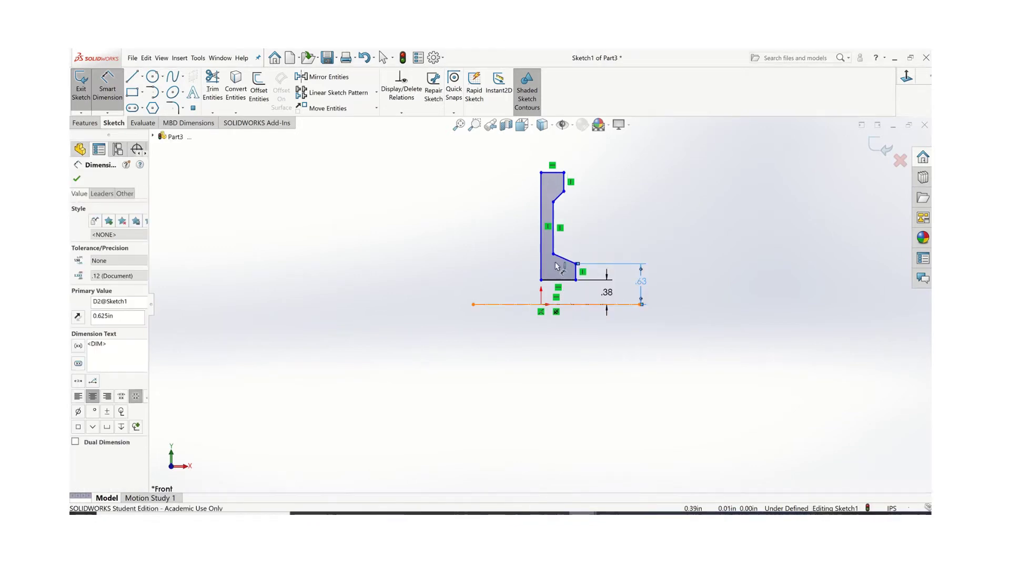
# Dimension the inner corner of the lower sloped shoulder at 0.75 in above the construction line.
pyautogui.click(567, 305)
pyautogui.click(554, 254)
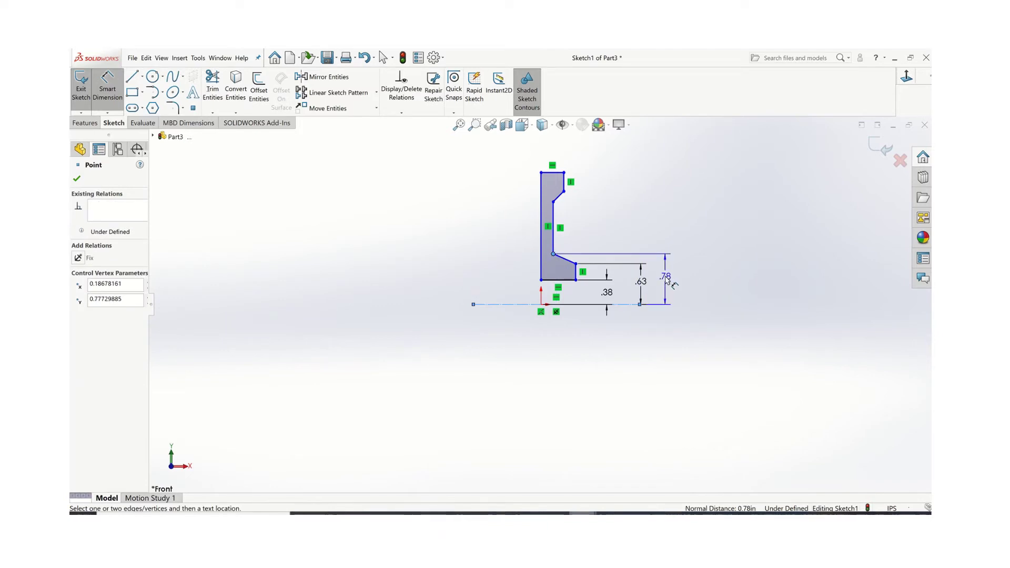
pyautogui.click(665, 280)
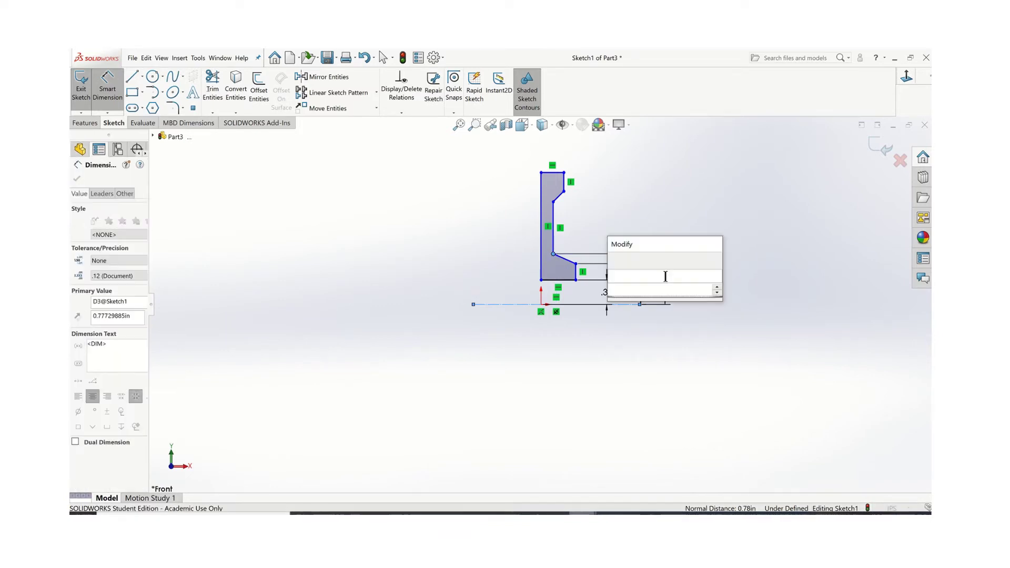
pyautogui.press('Return')
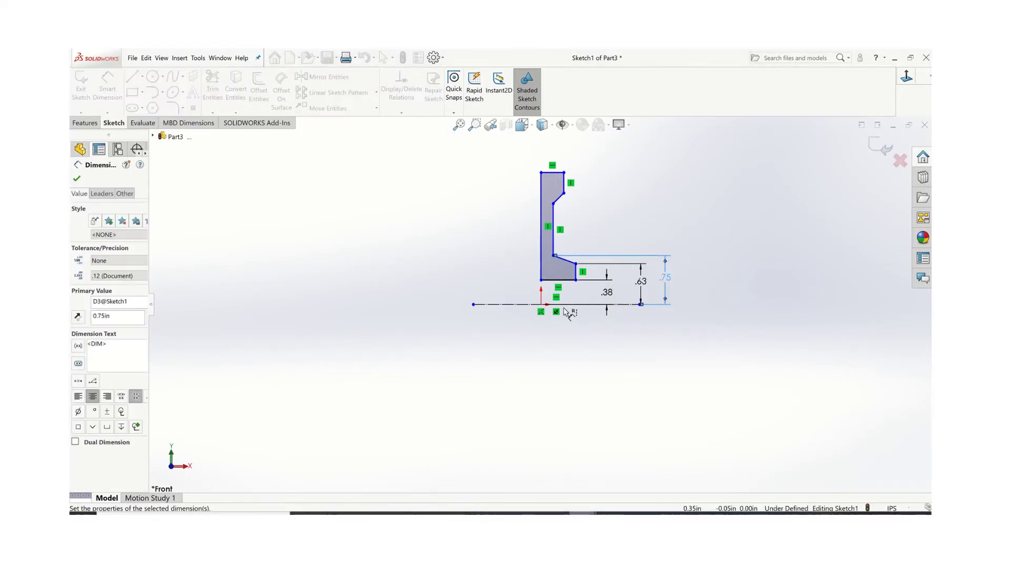
# Dimension the web's upper corner, where the upper slope begins, at 1.75 in above the construction line.
pyautogui.click(563, 305)
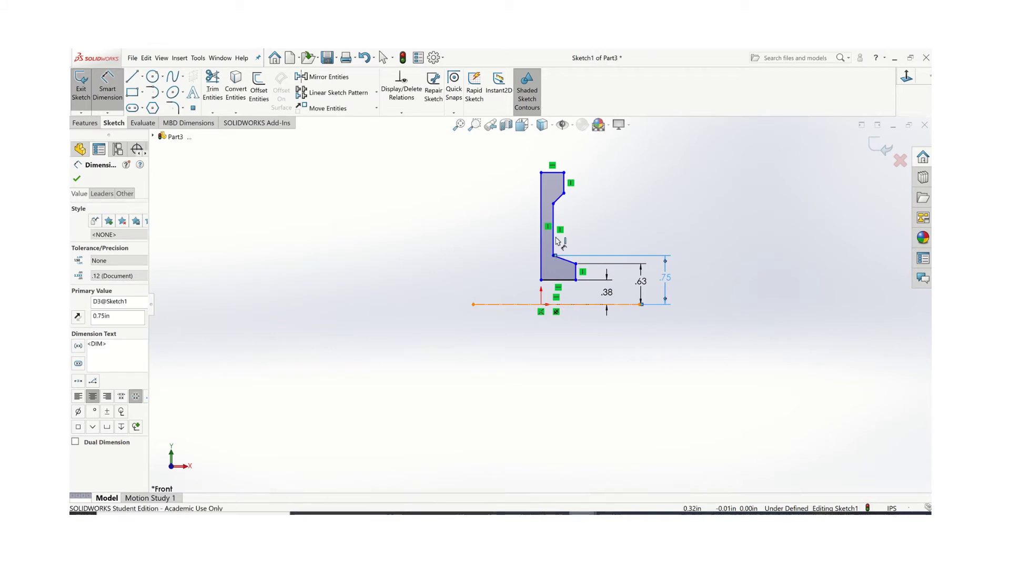
pyautogui.click(554, 204)
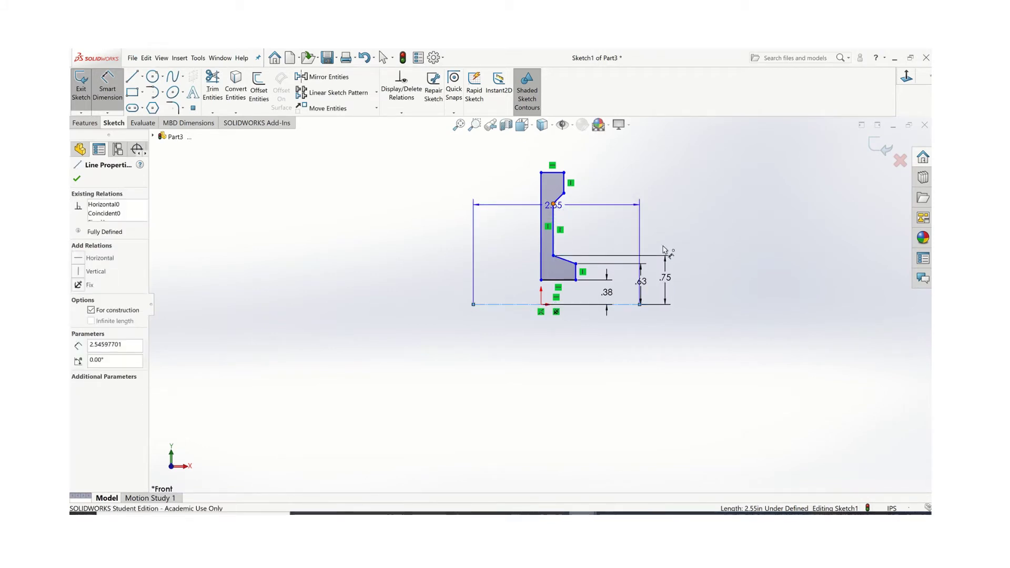
pyautogui.click(687, 254)
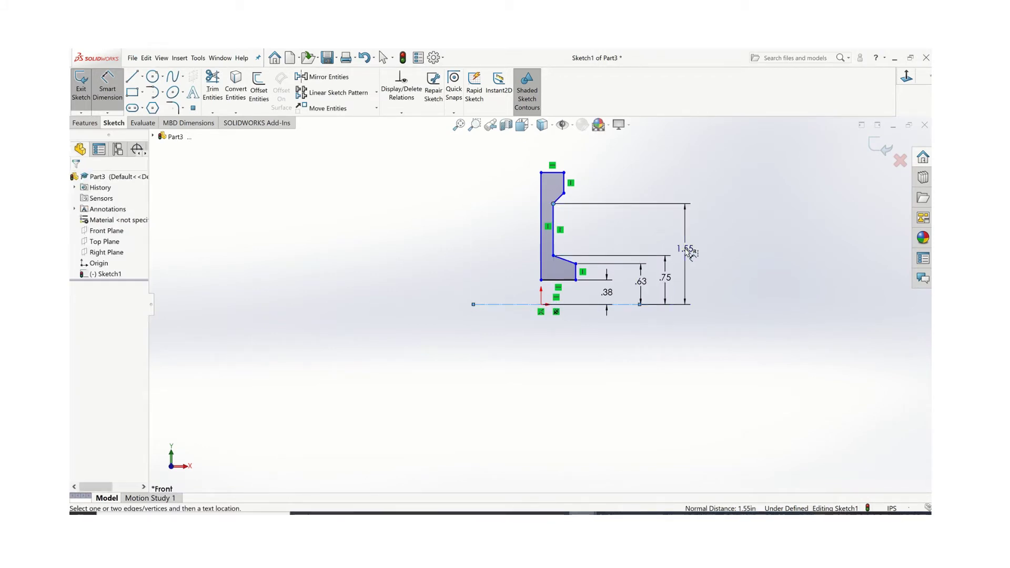
pyautogui.write('1.75')
pyautogui.press('Return')
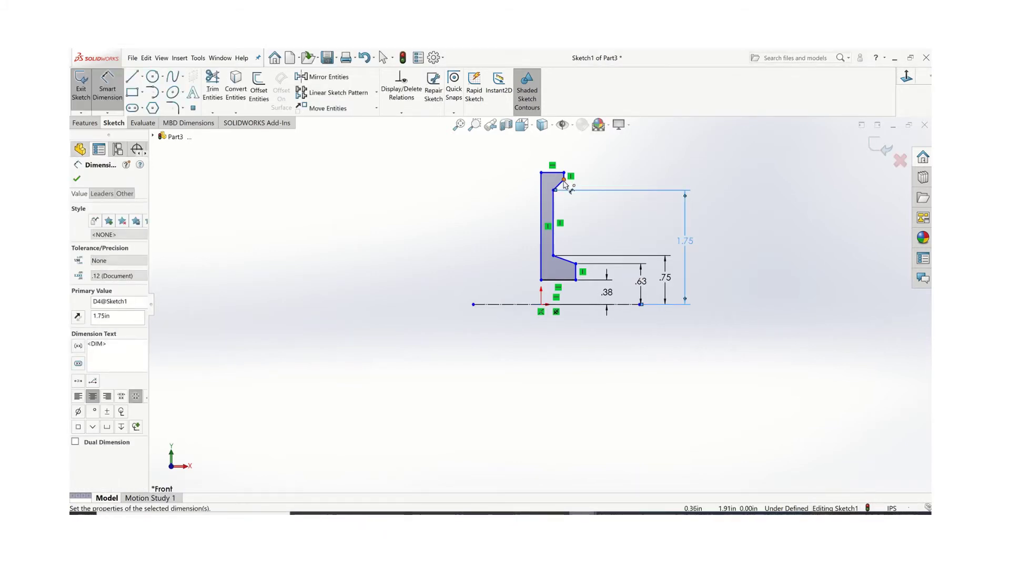
# Dimension the outer corner of the upper slope, at the rim's short vertical edge, at 1.875 in above the construction line.
pyautogui.click(565, 181)
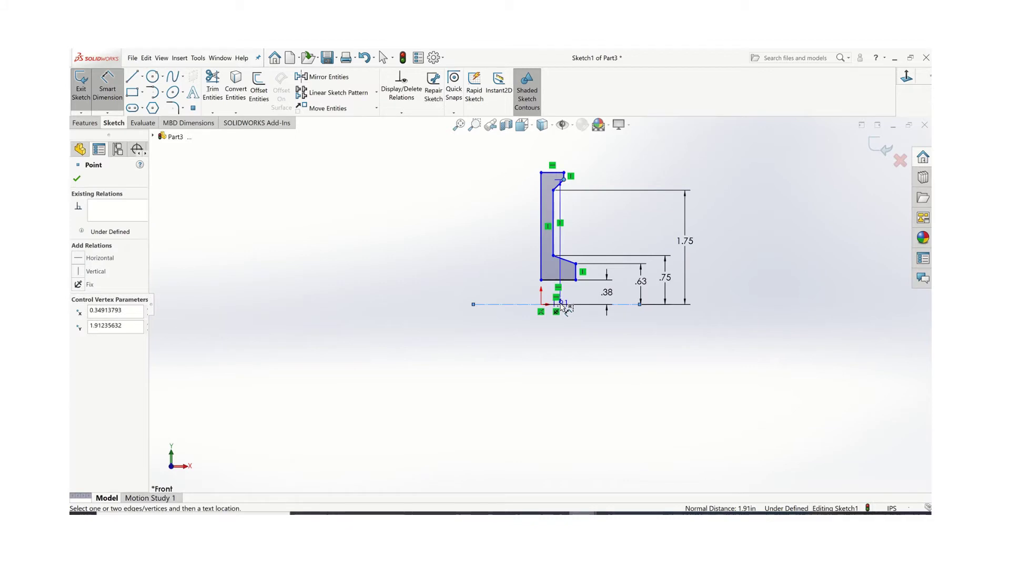
pyautogui.click(563, 304)
pyautogui.click(708, 228)
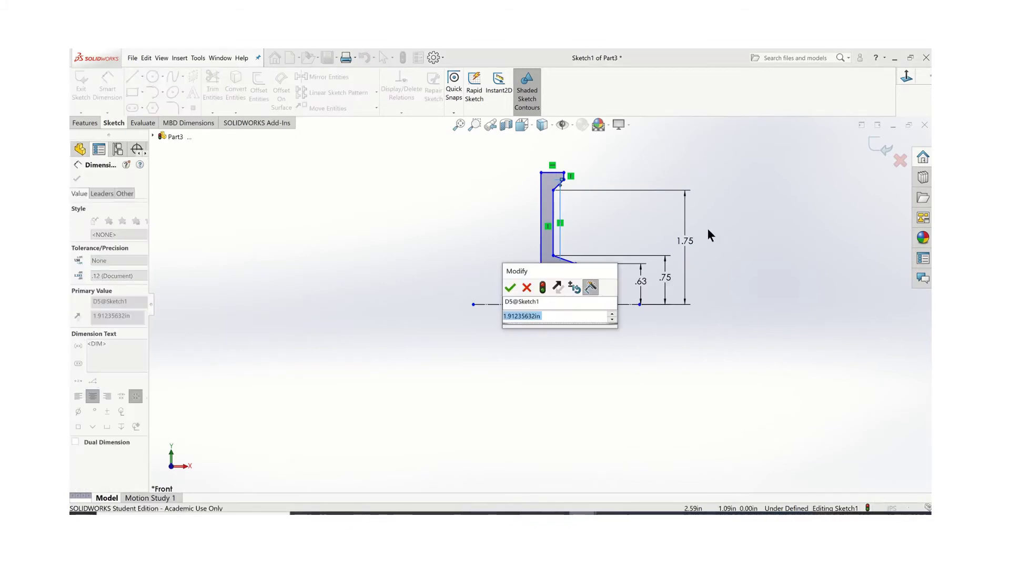
pyautogui.click(526, 287)
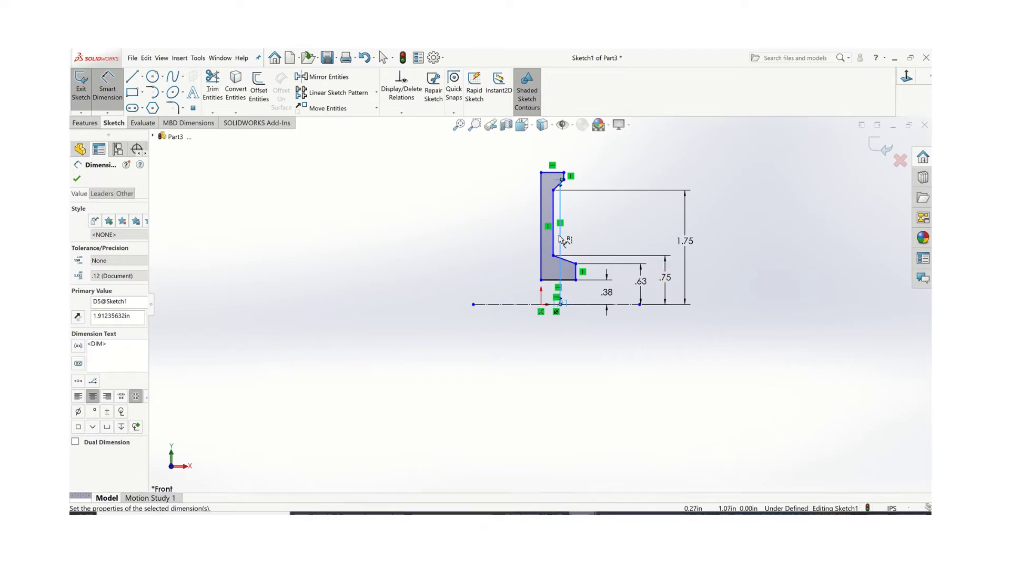
pyautogui.press('Escape')
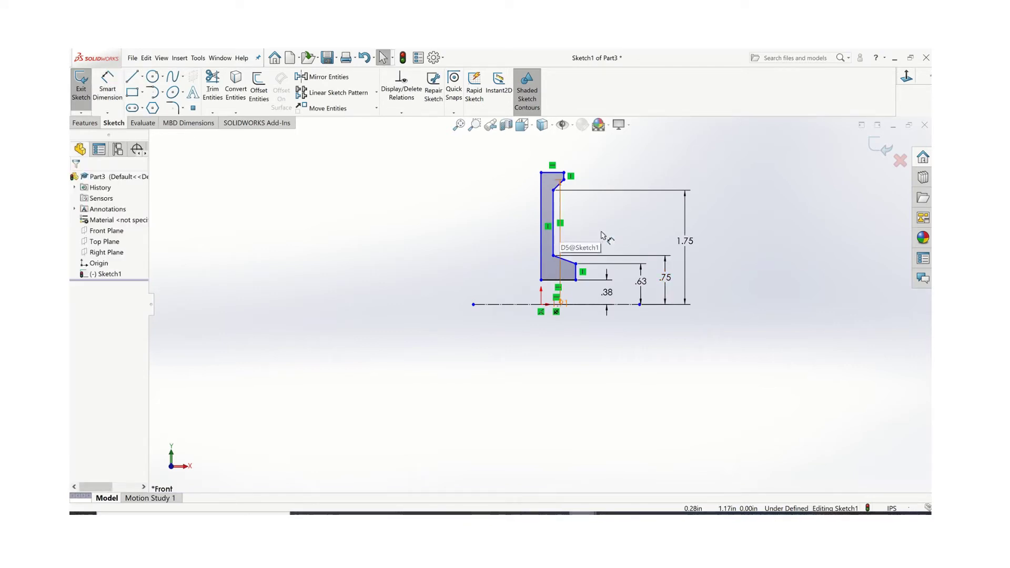
pyautogui.moveTo(603, 235)
pyautogui.mouseDown()
pyautogui.moveTo(683, 312)
pyautogui.moveTo(736, 257)
pyautogui.moveTo(726, 246)
pyautogui.mouseUp()
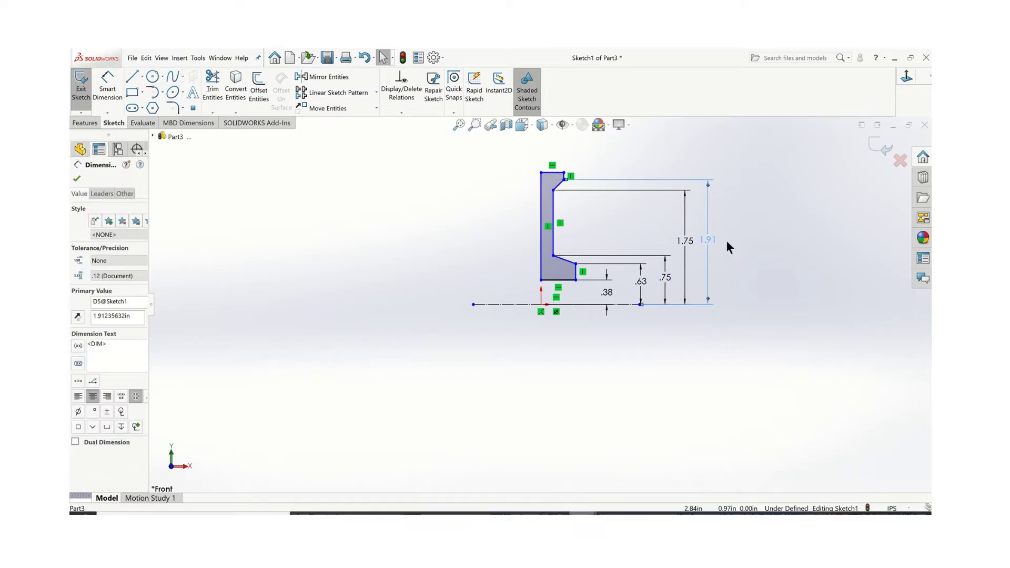
pyautogui.doubleClick(710, 242)
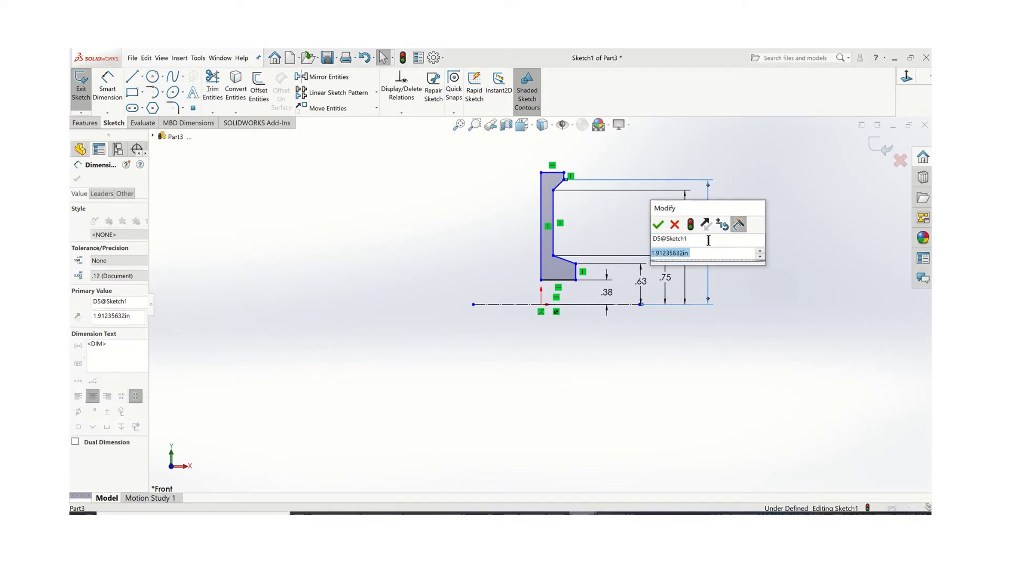
pyautogui.write('1.875')
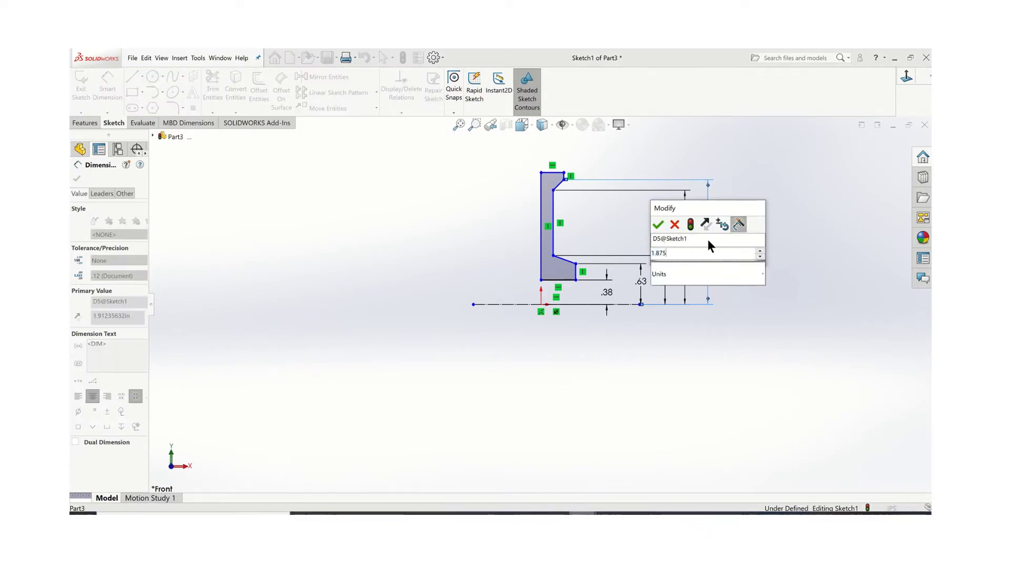
pyautogui.press('Return')
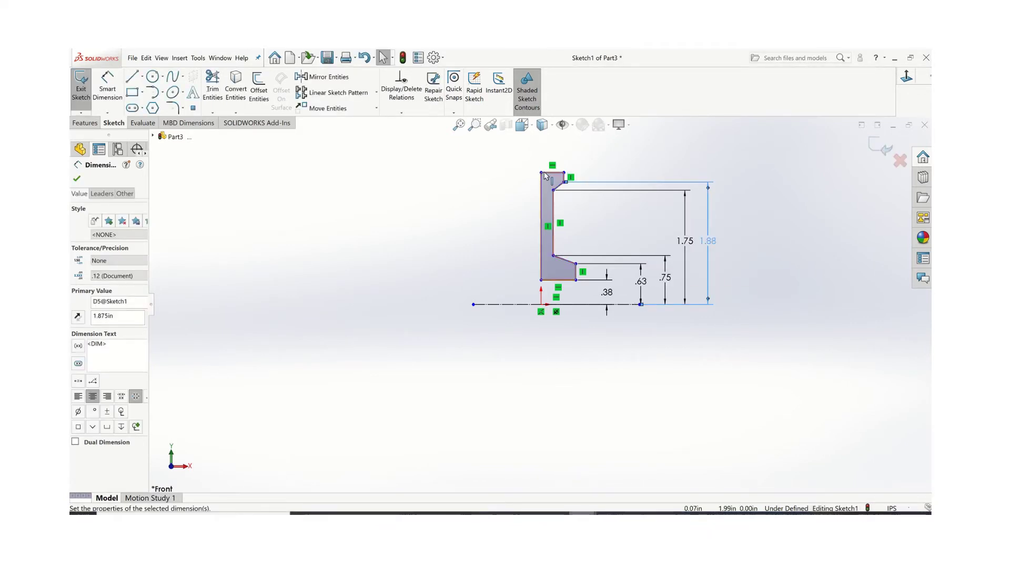
# Dimension the profile's top edge at 2 in above the construction line.
pyautogui.click(119, 75)
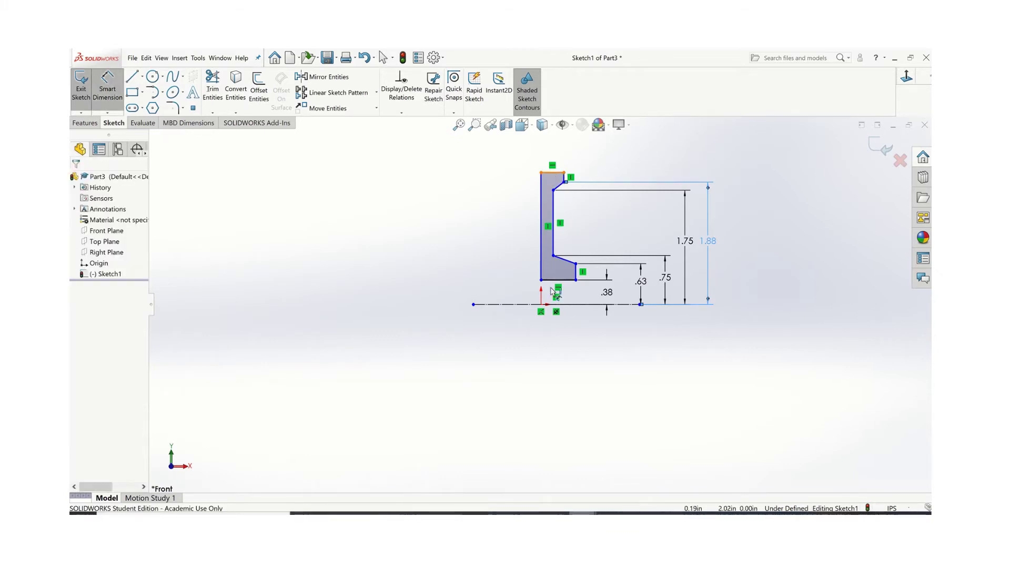
pyautogui.click(558, 305)
pyautogui.click(557, 305)
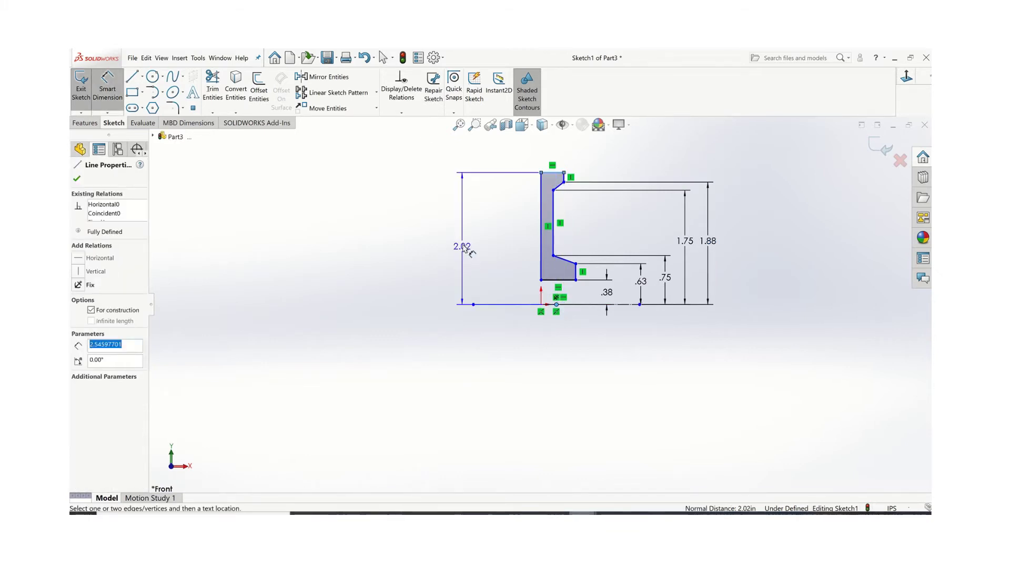
pyautogui.click(463, 246)
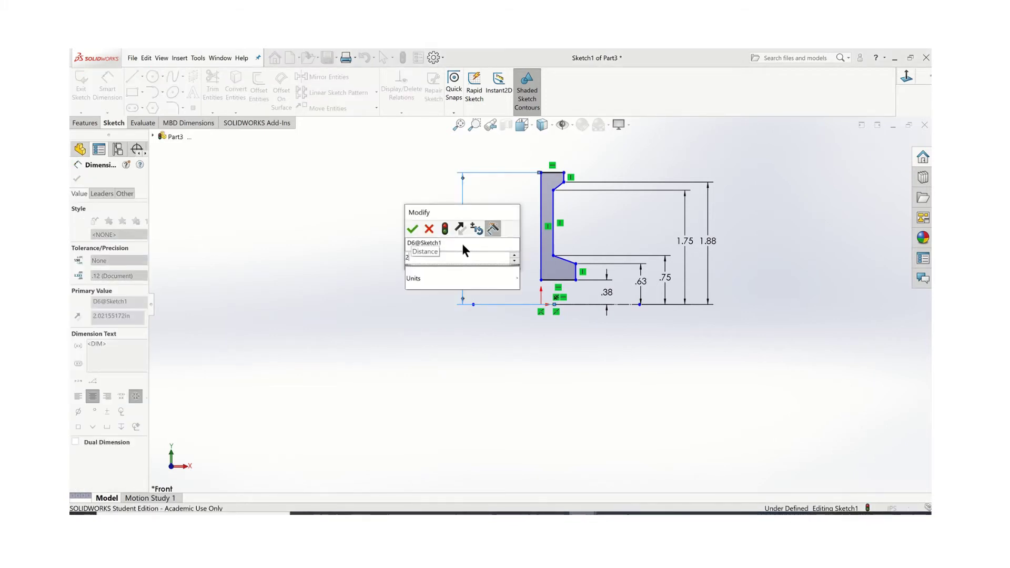
pyautogui.press('Return')
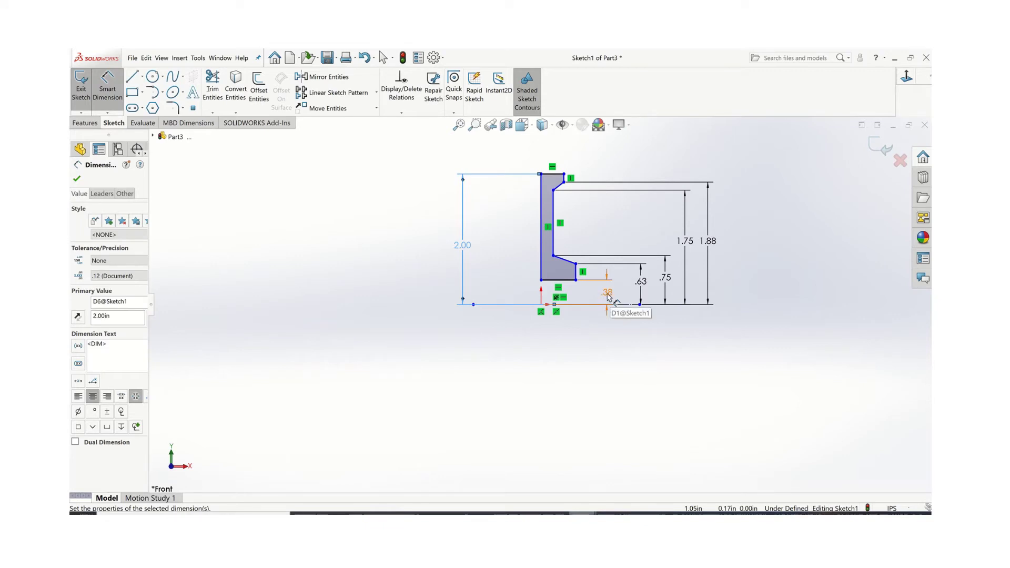
# Dimension the length of the profile's bottom edge as 0.75 in.
pyautogui.scroll(-1, 596, 293)
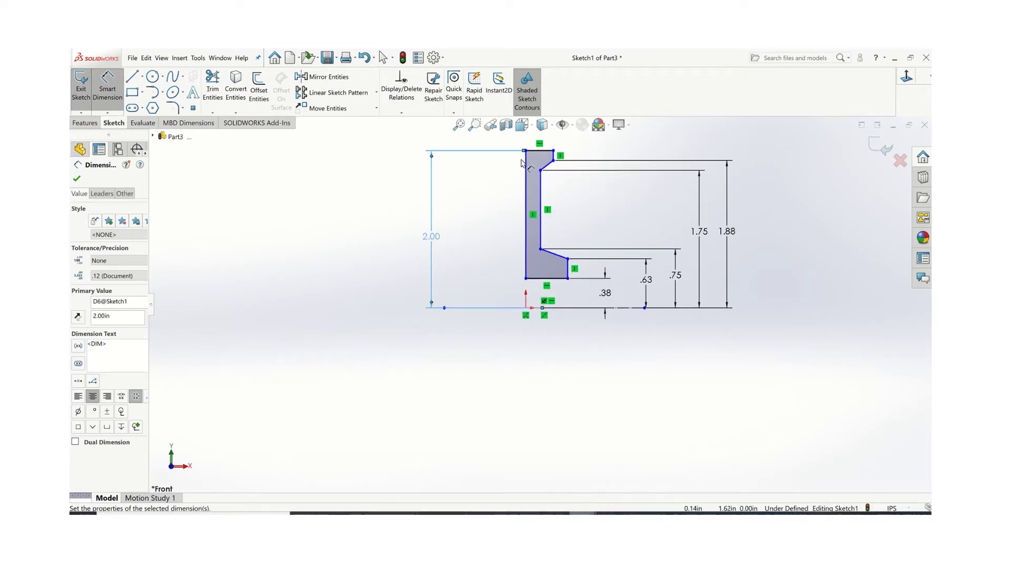
pyautogui.scroll(1, 567, 287)
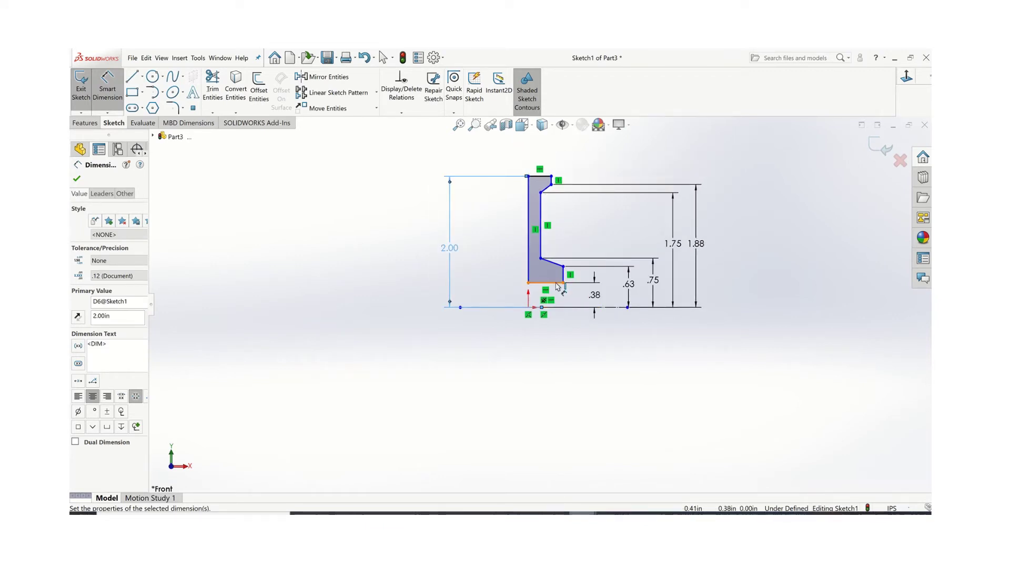
pyautogui.click(558, 287)
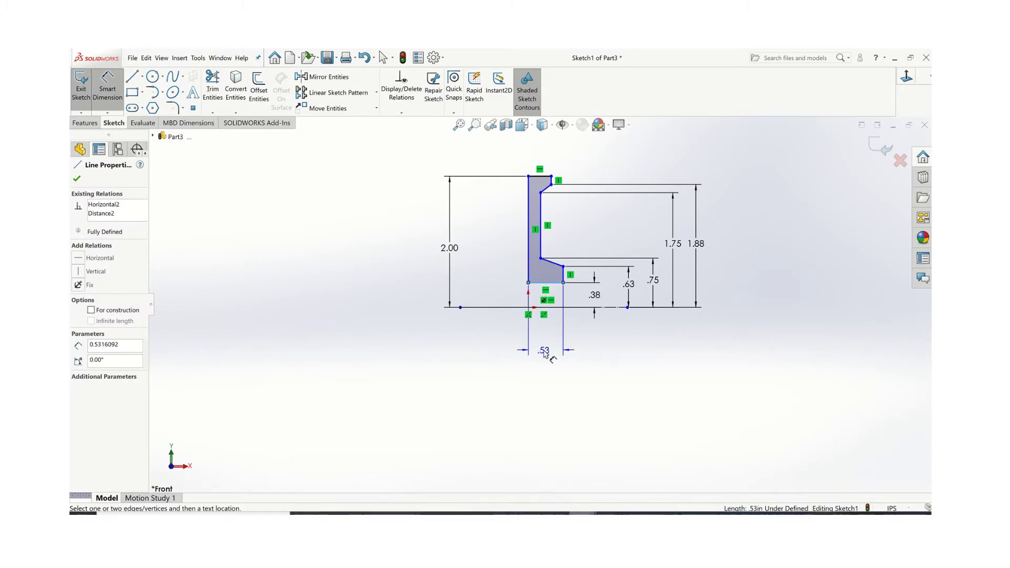
pyautogui.click(546, 354)
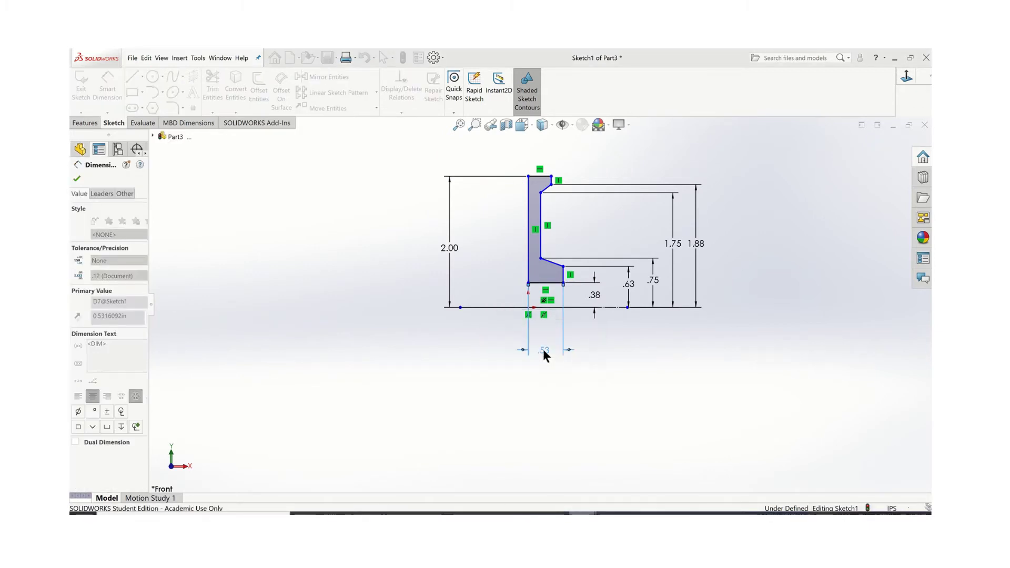
pyautogui.write('.75')
pyautogui.press('Return')
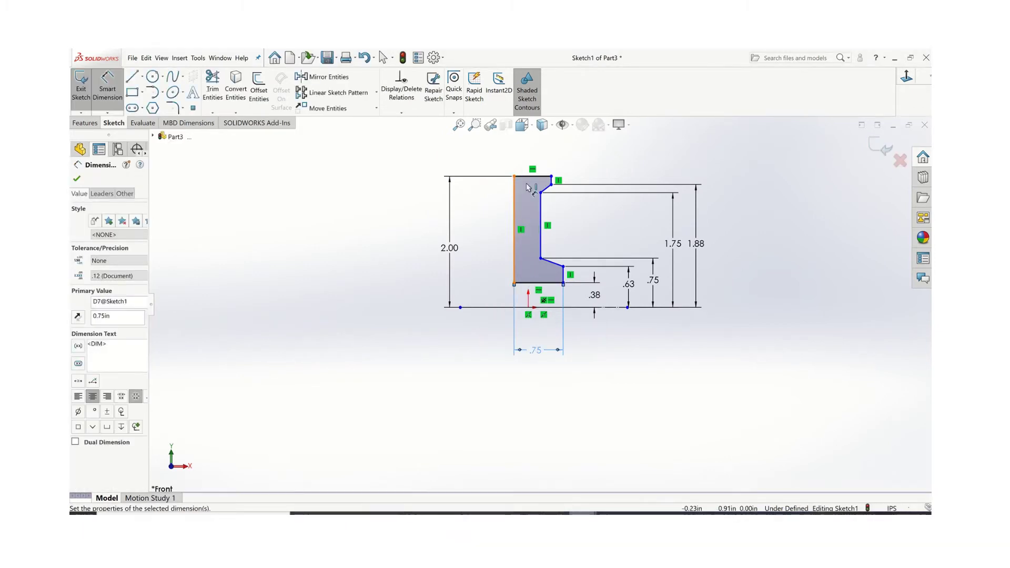
# Dimension the length of the profile's top edge as 0.5 in.
pyautogui.click(534, 157)
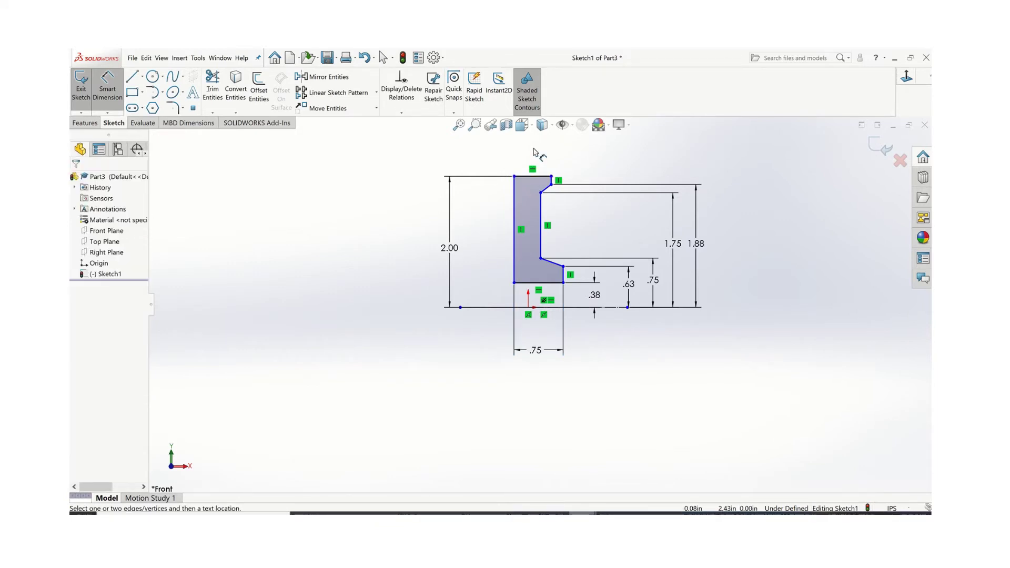
pyautogui.click(536, 177)
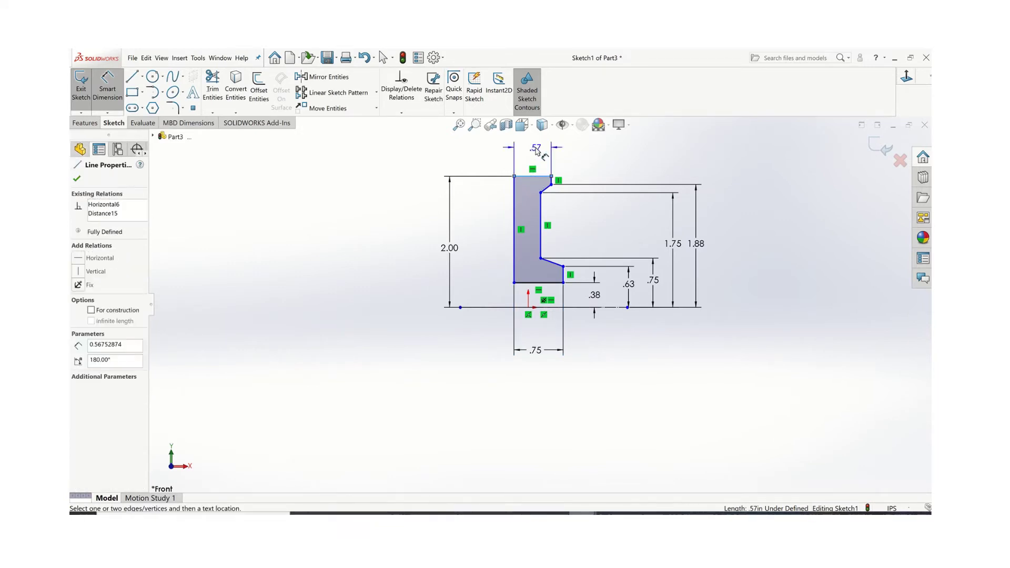
pyautogui.click(536, 147)
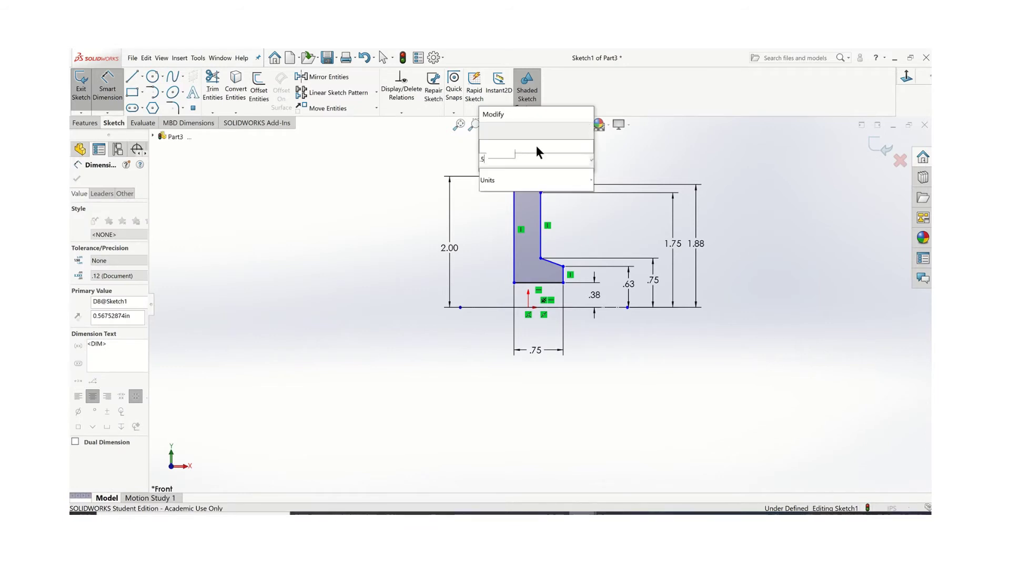
pyautogui.press('Return')
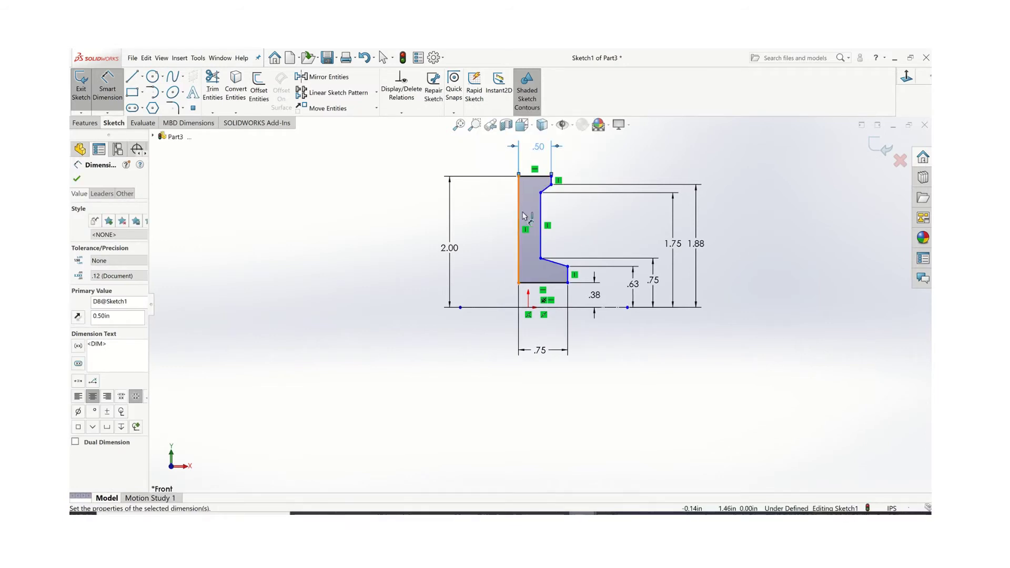
# Dimension the web thickness between the two long vertical edges as 0.125 in.
pyautogui.click(541, 223)
pyautogui.click(519, 216)
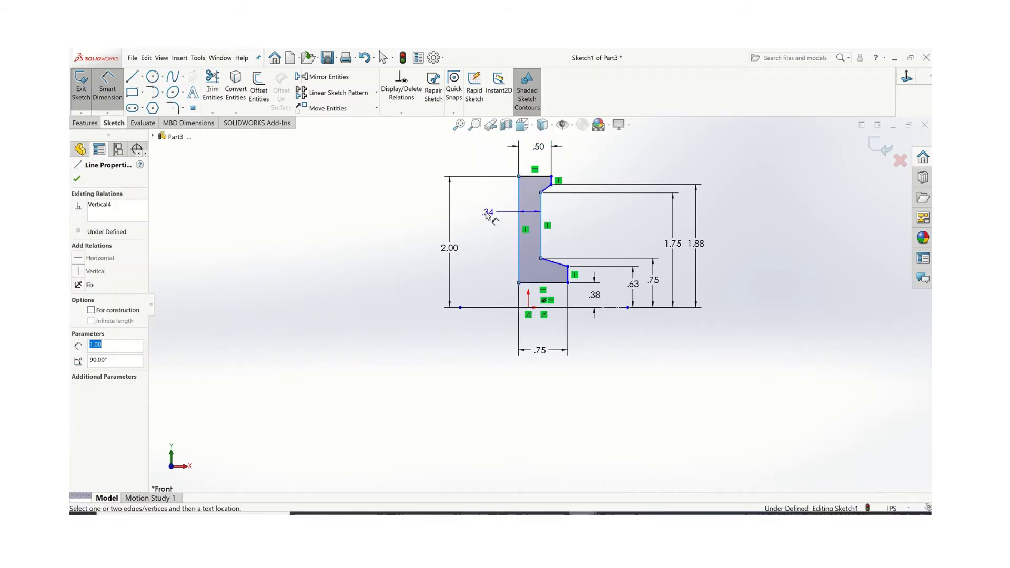
pyautogui.click(487, 215)
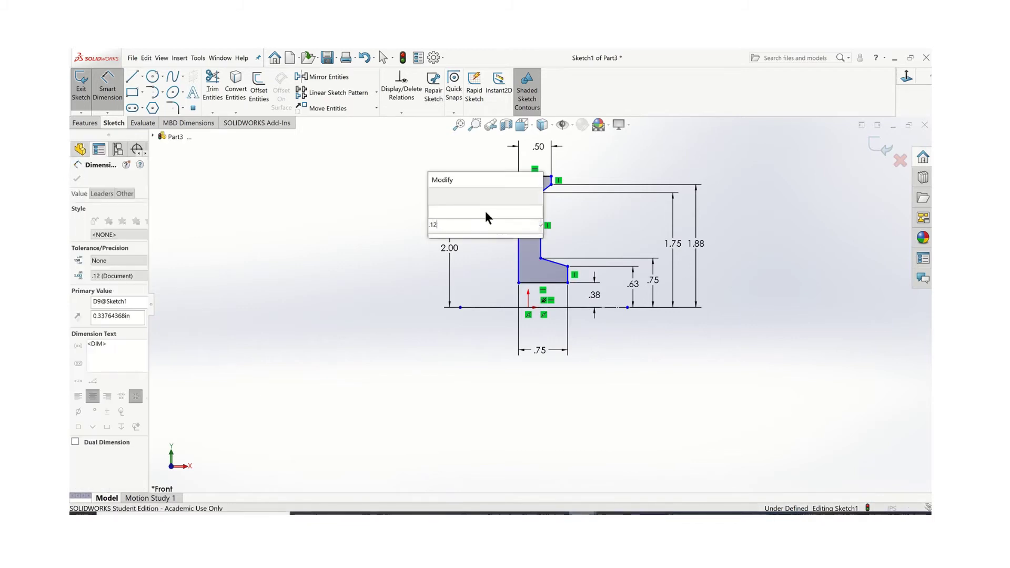
pyautogui.write('.125')
pyautogui.press('Return')
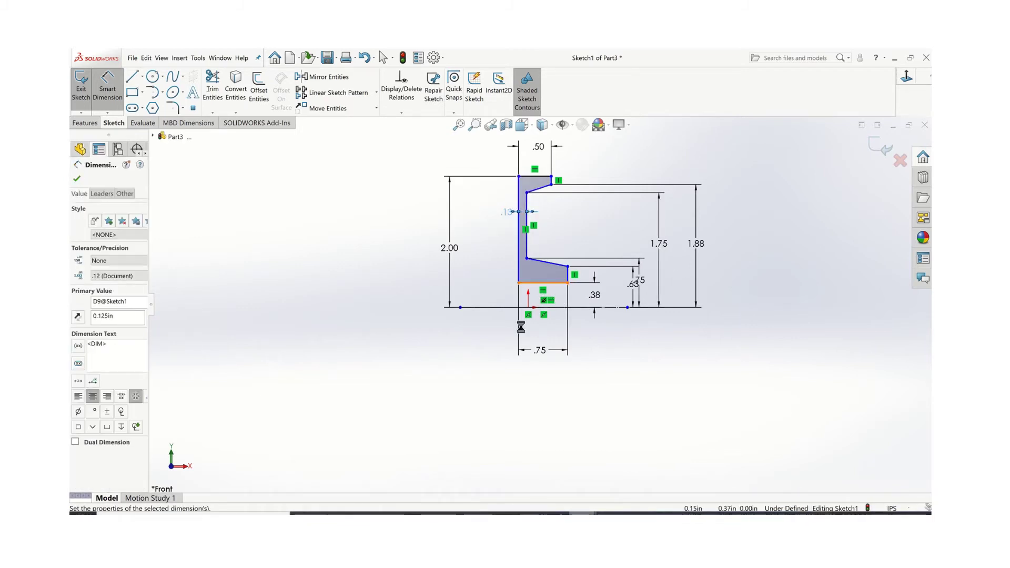
# Dimension the horizontal distance from the profile's long outer vertical edge to the origin as 0 in.
pyautogui.scroll(-3, 533, 319)
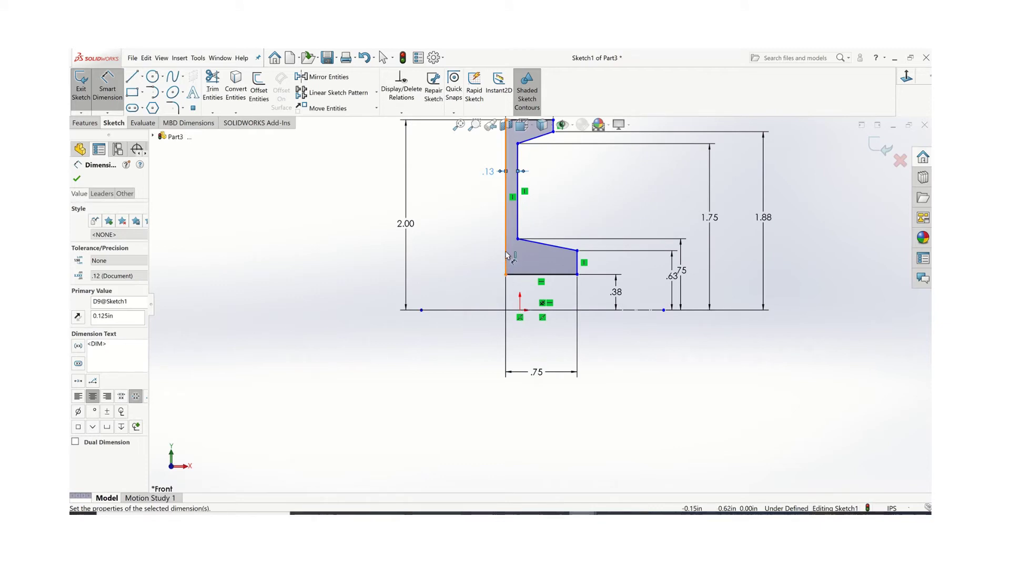
pyautogui.click(515, 296)
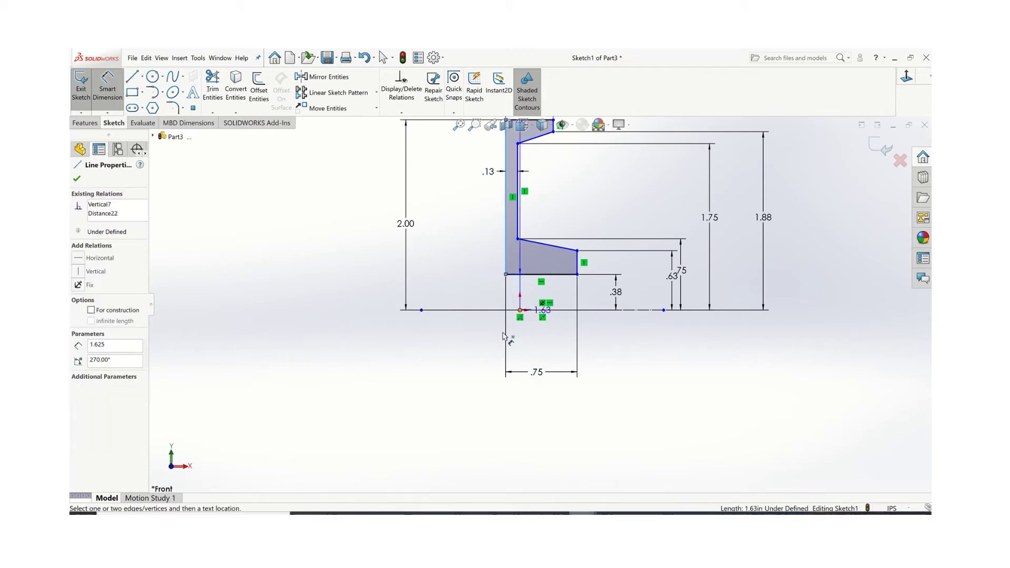
pyautogui.click(520, 310)
pyautogui.click(480, 338)
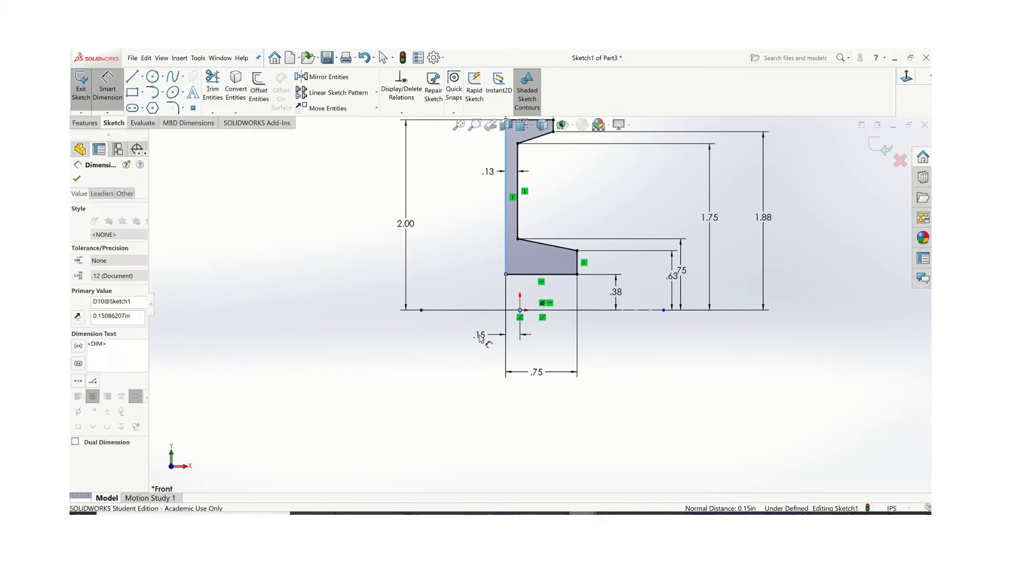
pyautogui.write('0')
pyautogui.press('Return')
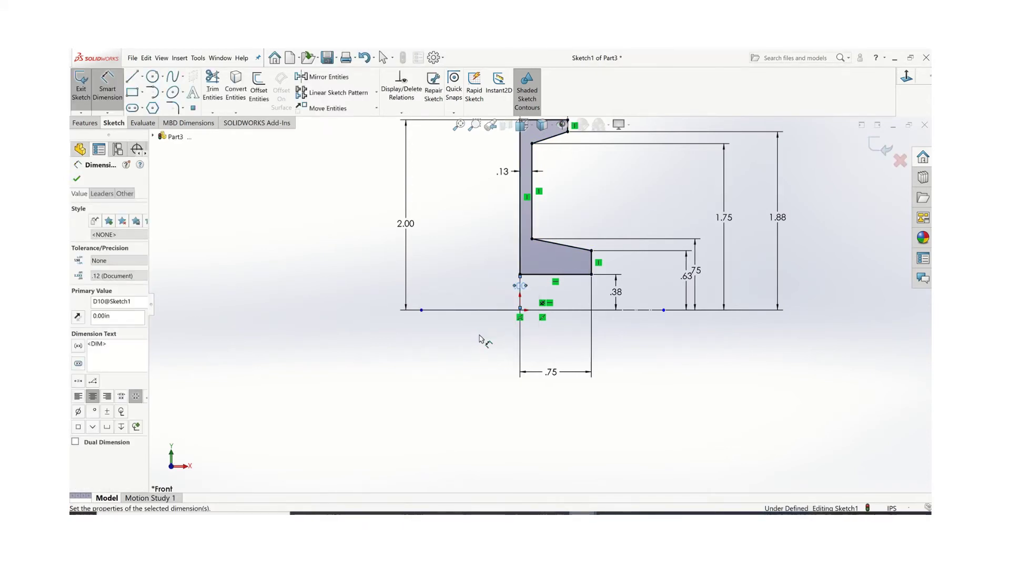
# Exit the sketch and revolve the profile 360 degrees about the horizontal construction line.
pyautogui.press('f')
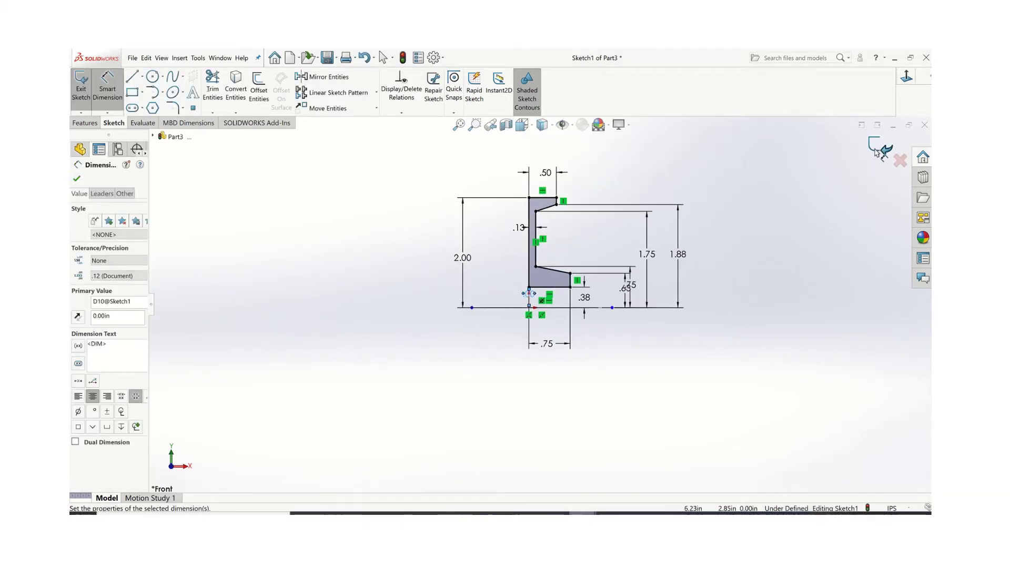
pyautogui.click(875, 152)
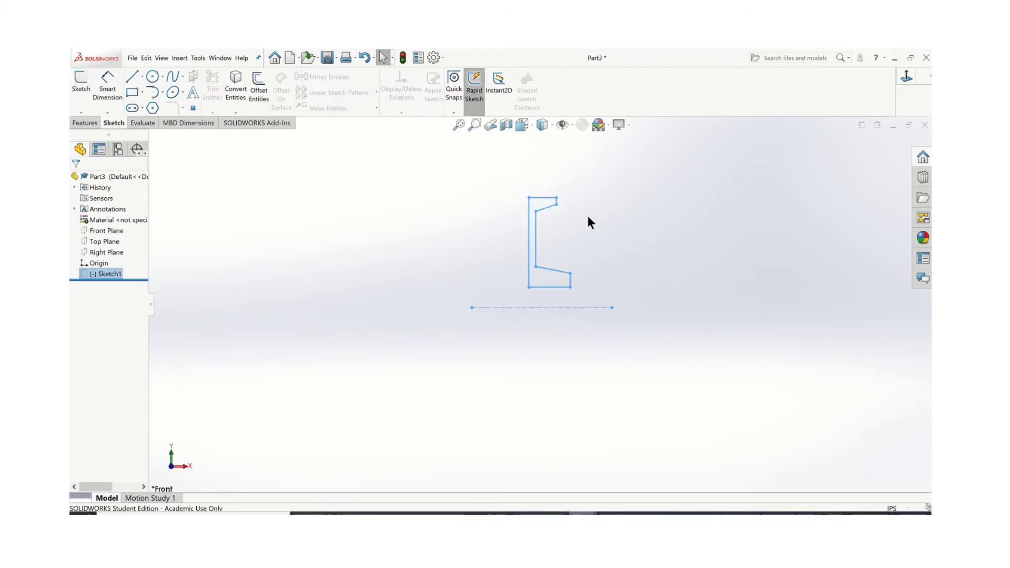
pyautogui.moveTo(555, 243); pyautogui.dragTo(547, 254, button='middle')
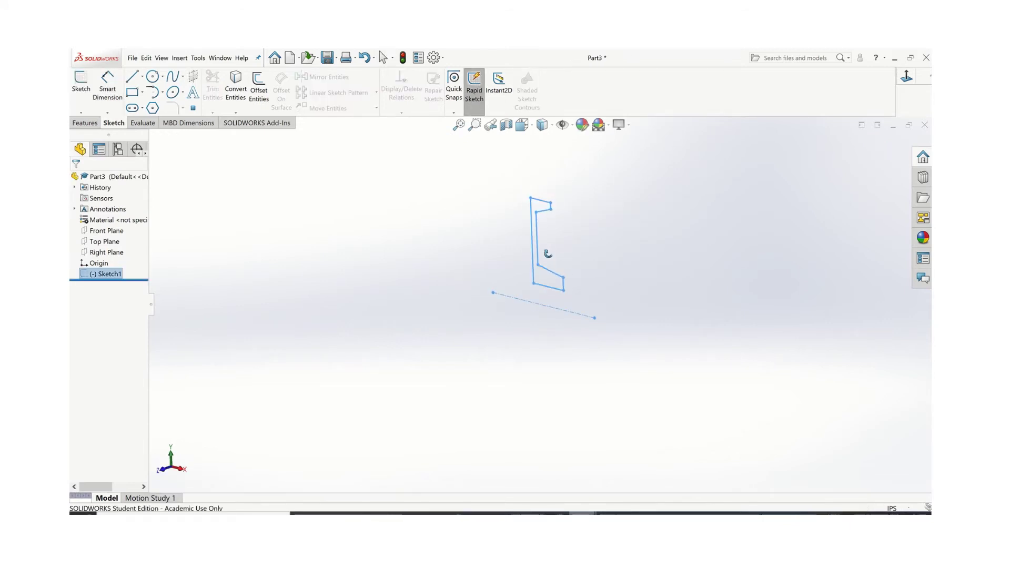
pyautogui.click(85, 123)
pyautogui.click(116, 86)
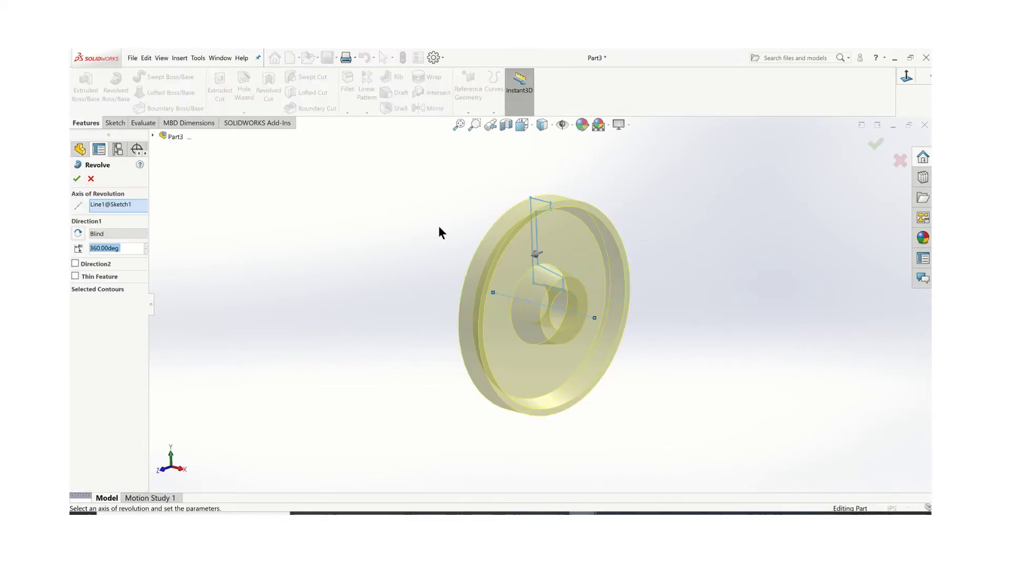
pyautogui.click(75, 179)
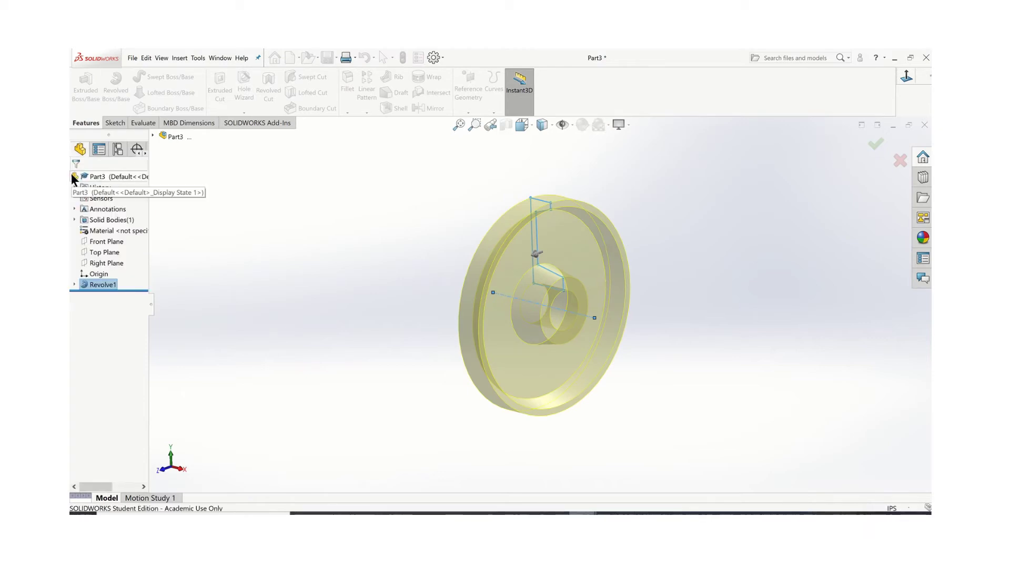
# Mirror the revolved feature about its flat back face to complete the wheel.
pyautogui.moveTo(442, 210); pyautogui.dragTo(434, 245, button='middle')
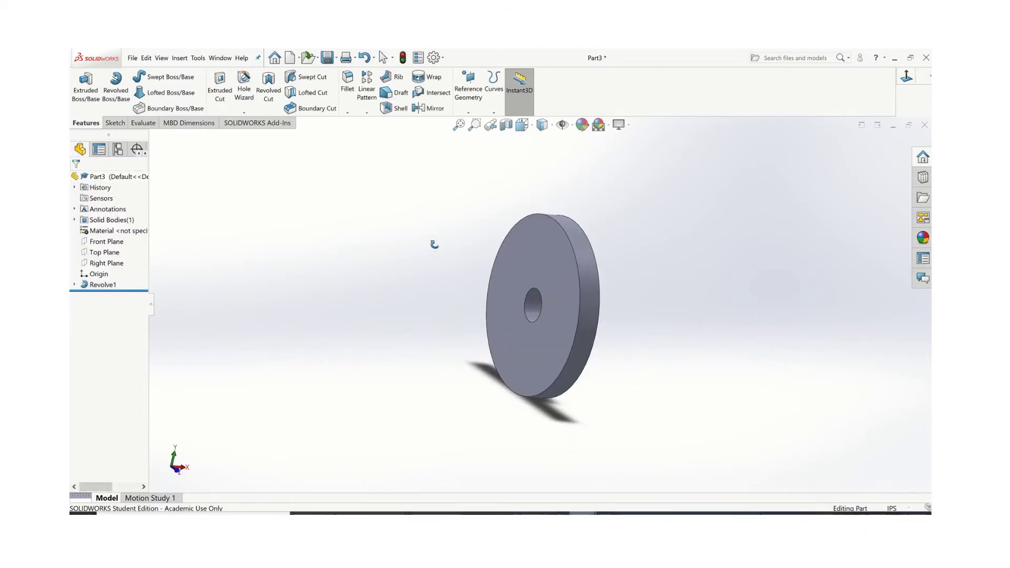
pyautogui.click(429, 108)
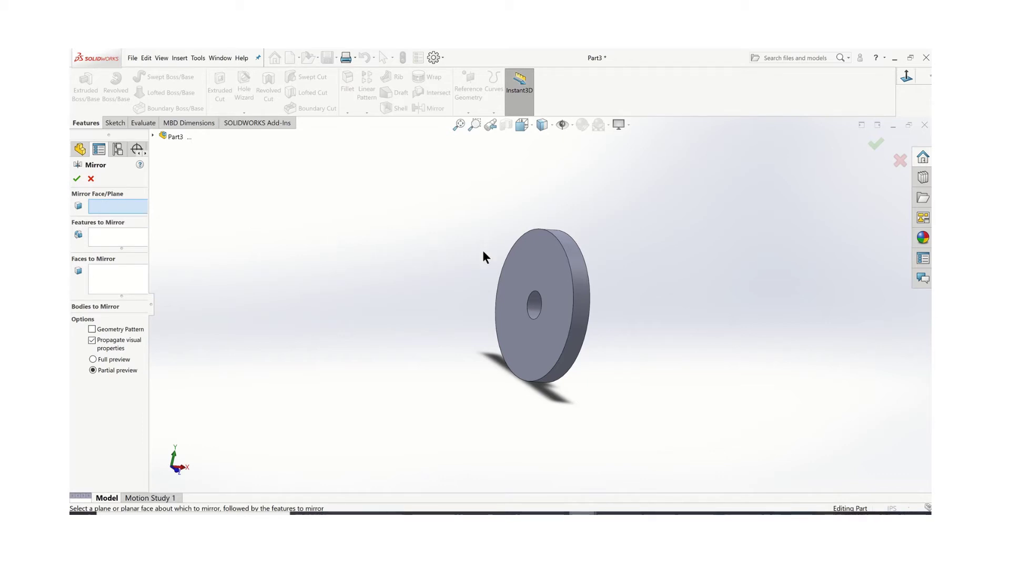
pyautogui.click(536, 267)
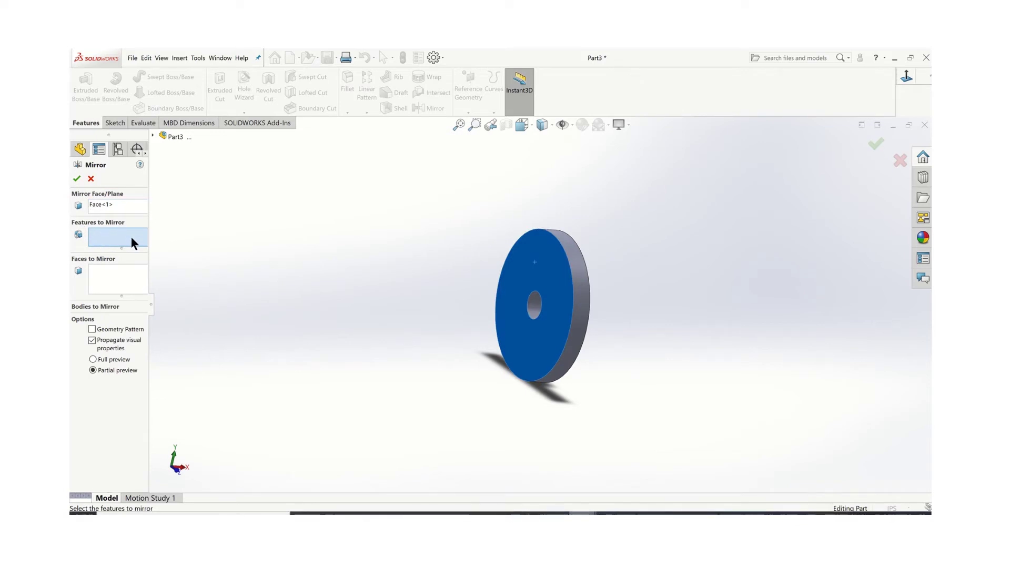
pyautogui.click(490, 295)
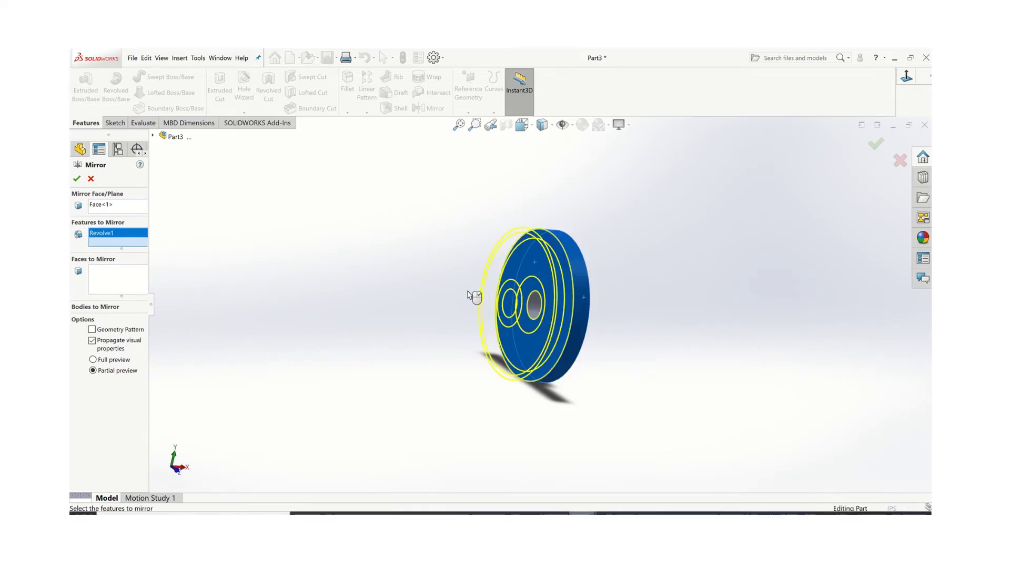
pyautogui.moveTo(303, 245); pyautogui.dragTo(279, 275, button='middle')
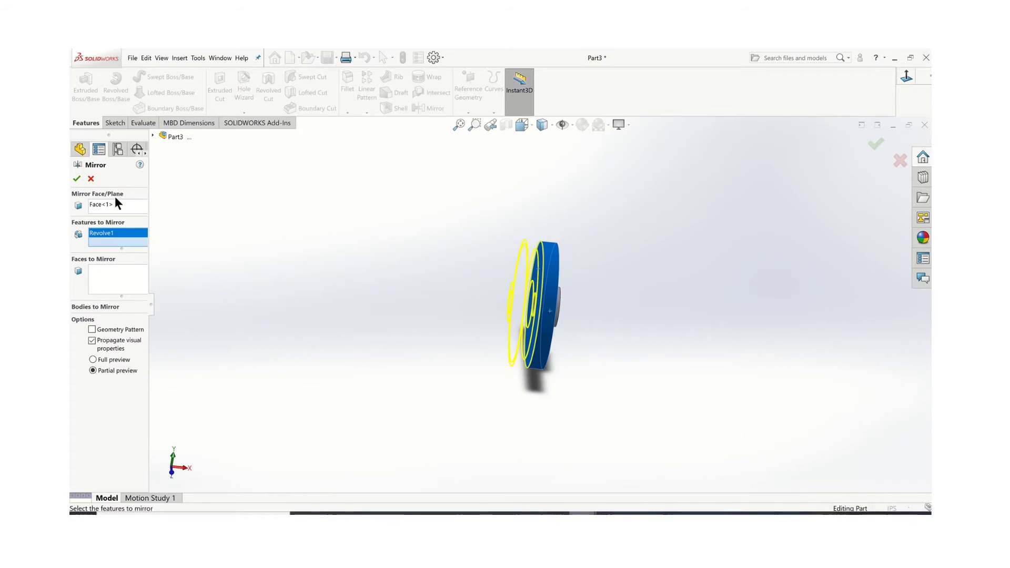
pyautogui.click(76, 178)
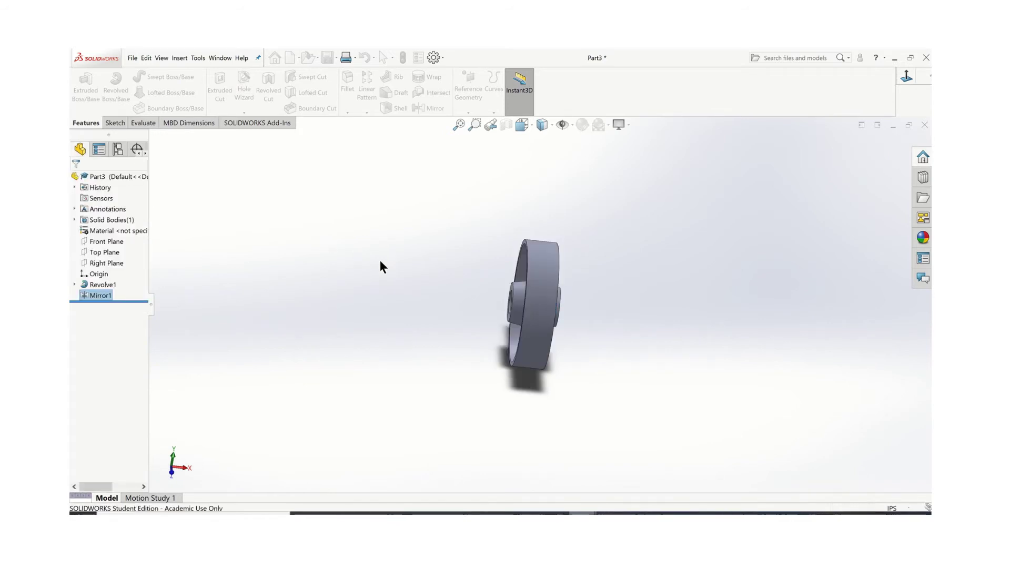
# Start a sketch on the wheel's web face and draw a horizontal line about 3.15 in long from the origin.
pyautogui.click(573, 312)
pyautogui.scroll(-2, 575, 309)
pyautogui.moveTo(506, 292); pyautogui.dragTo(508, 247, button='middle')
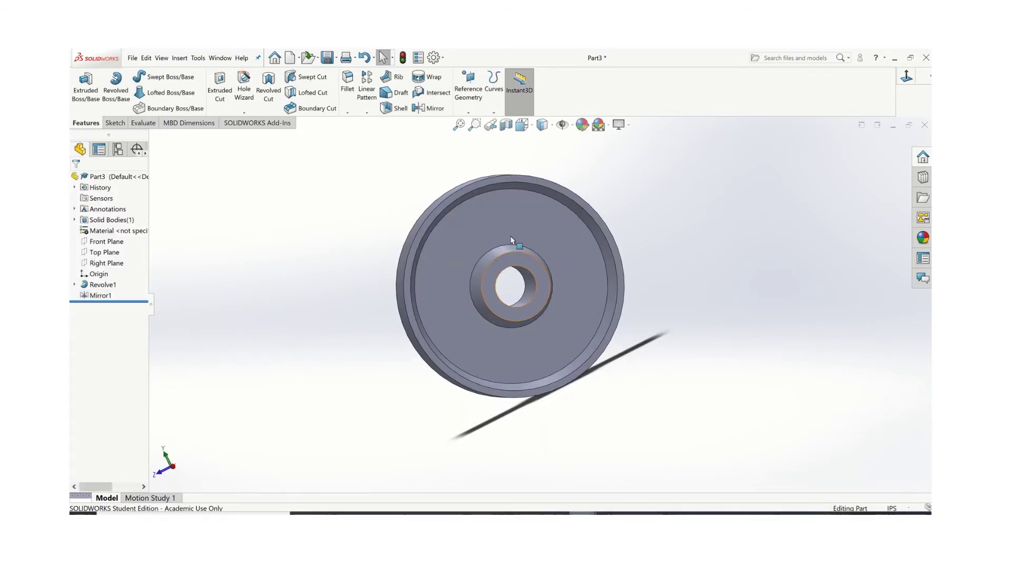
pyautogui.moveTo(500, 303); pyautogui.dragTo(534, 250, button='middle')
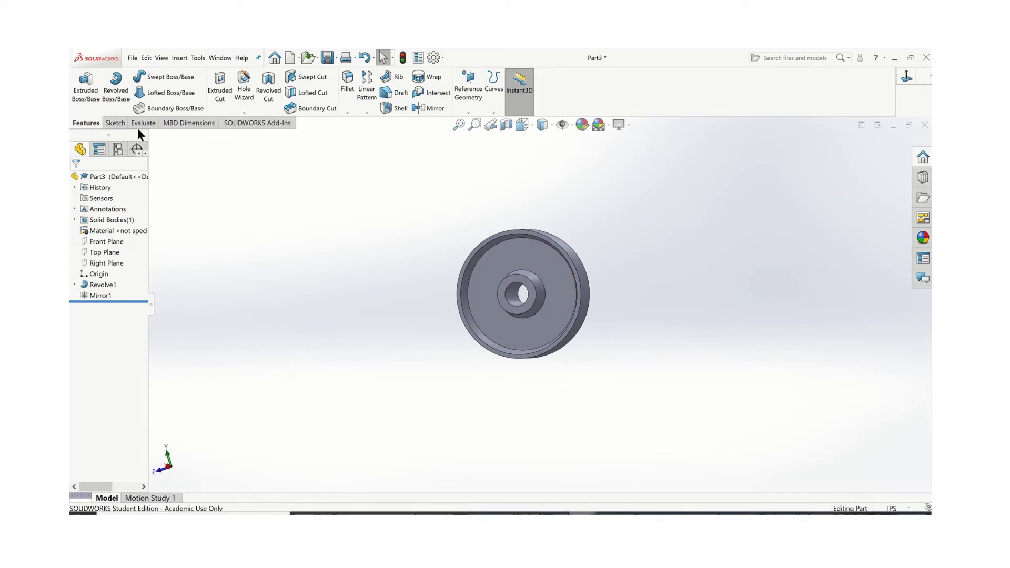
pyautogui.click(114, 123)
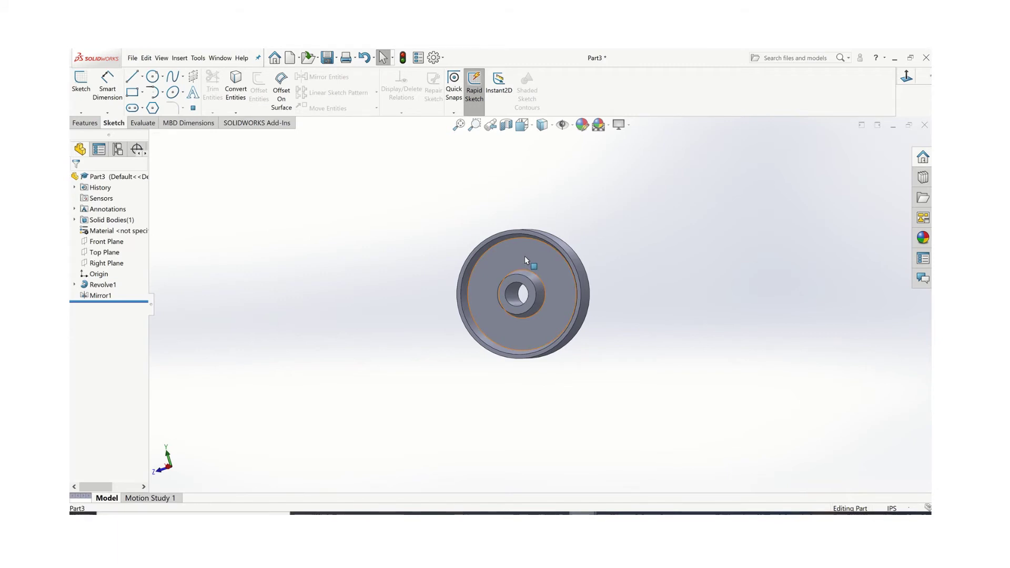
pyautogui.click(525, 257)
pyautogui.hotkey('ctrl', '8')
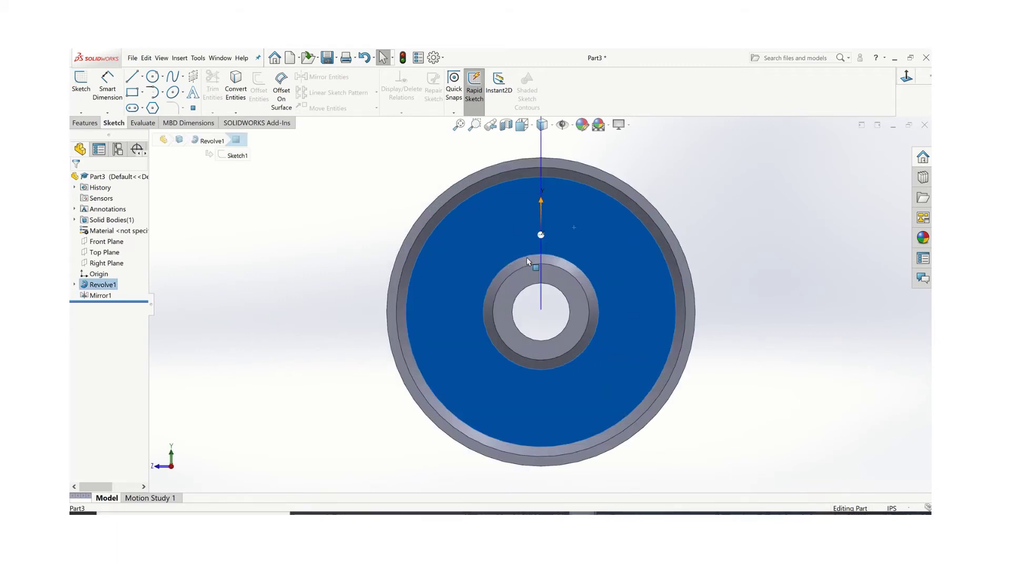
pyautogui.click(134, 80)
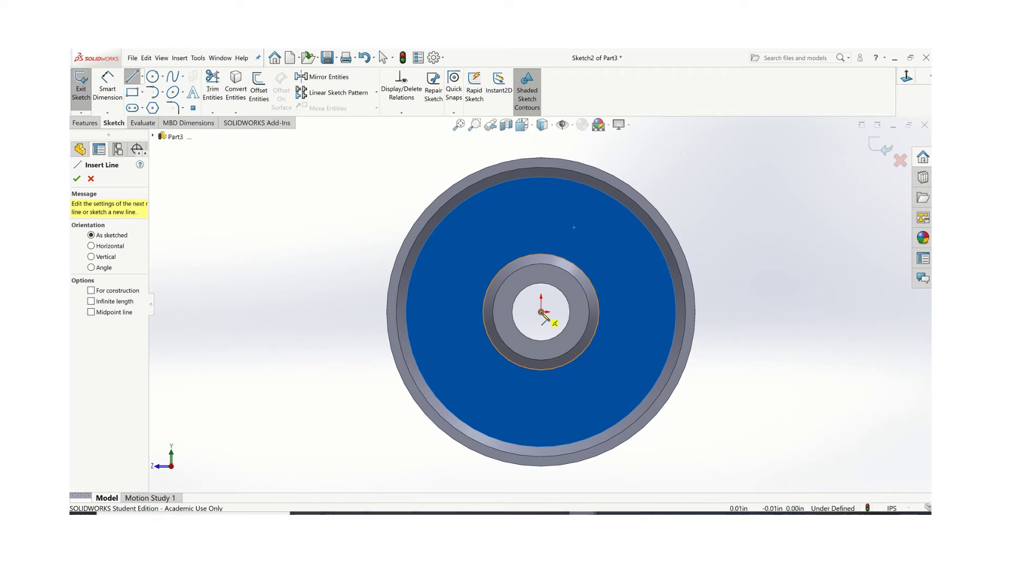
pyautogui.click(542, 314)
pyautogui.click(788, 316)
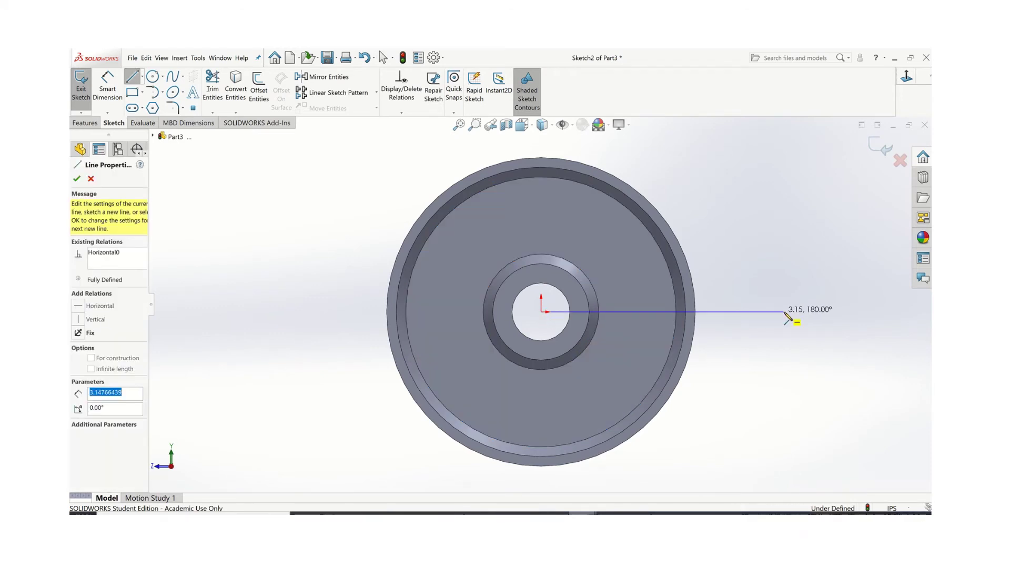
pyautogui.press('Escape')
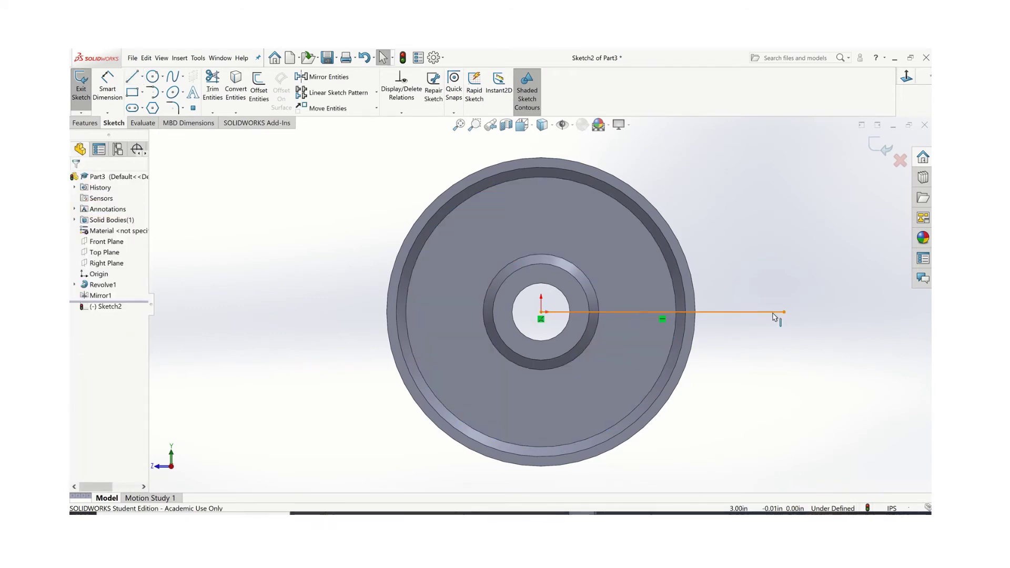
# Convert the horizontal line to construction geometry and add a Fix relation to it.
pyautogui.click(775, 315)
pyautogui.rightClick(774, 314)
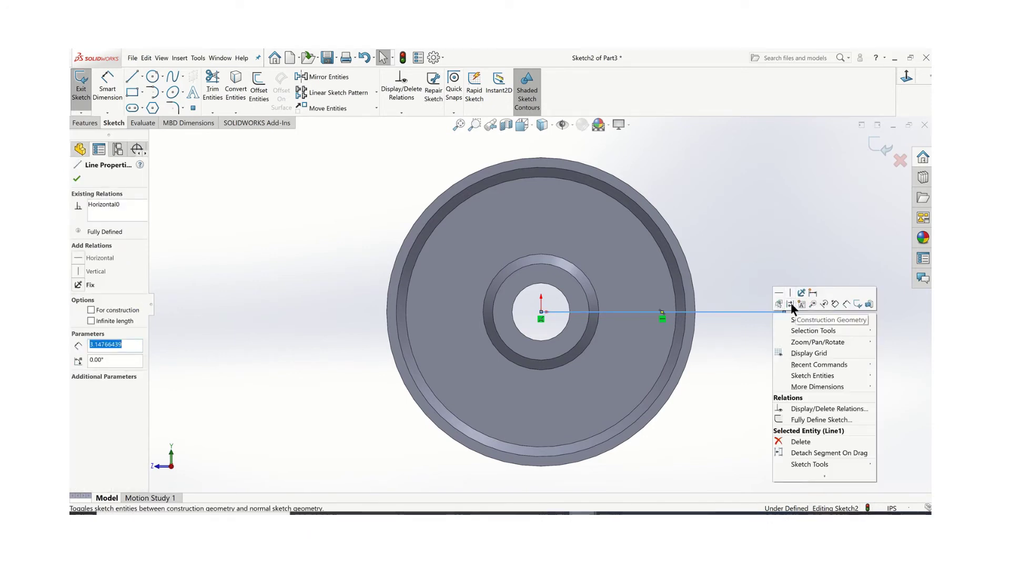
pyautogui.click(791, 304)
pyautogui.click(753, 313)
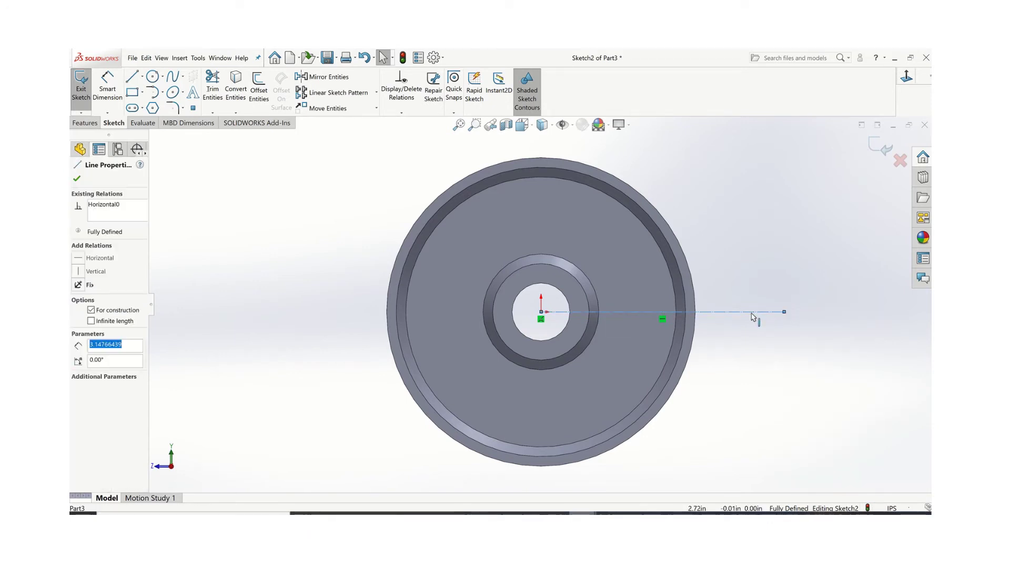
pyautogui.rightClick(756, 311)
pyautogui.click(780, 297)
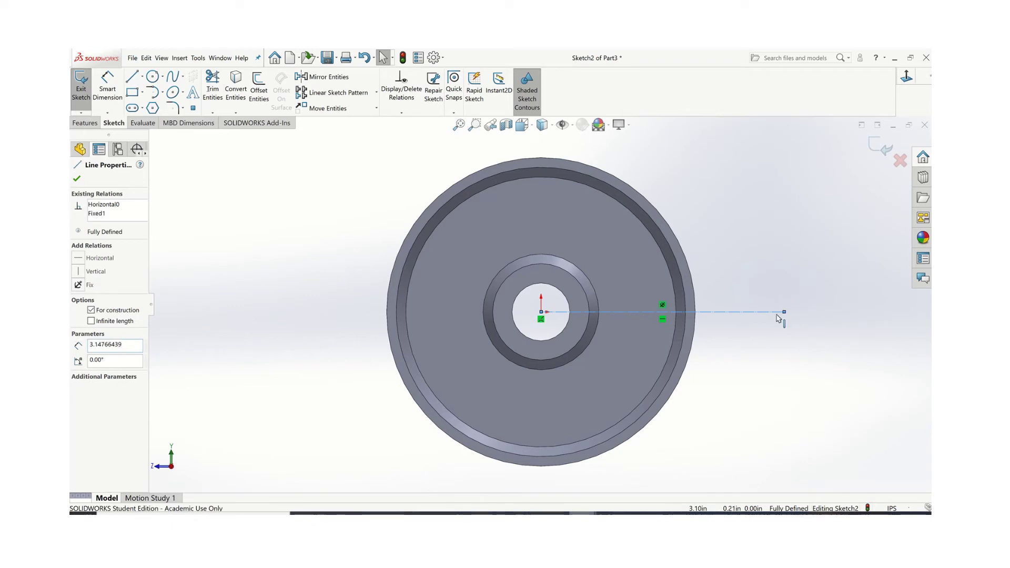
pyautogui.press('Escape')
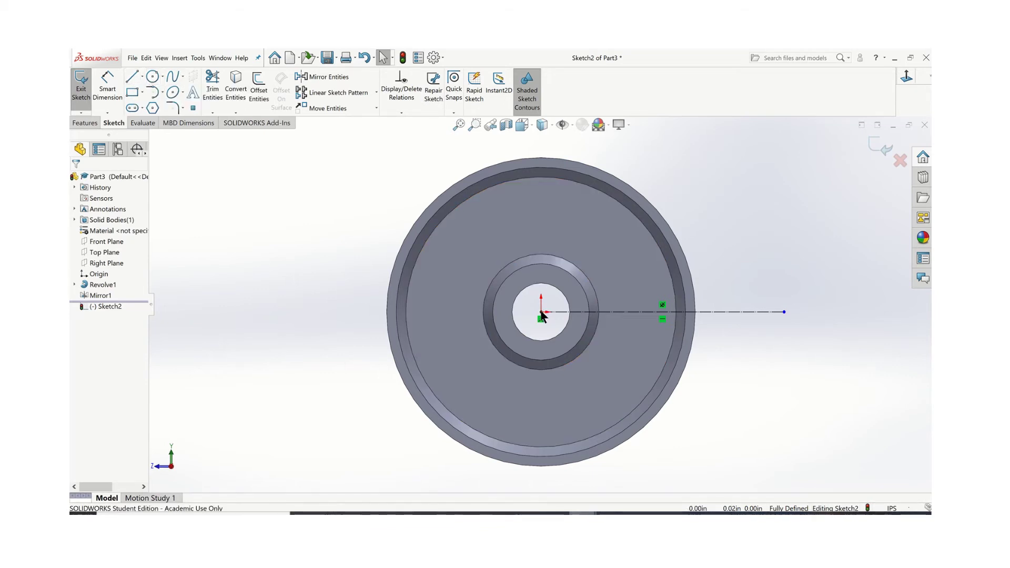
# Draw a circle centred on the origin and dimension its diameter as 2.50 in.
pyautogui.click(152, 76)
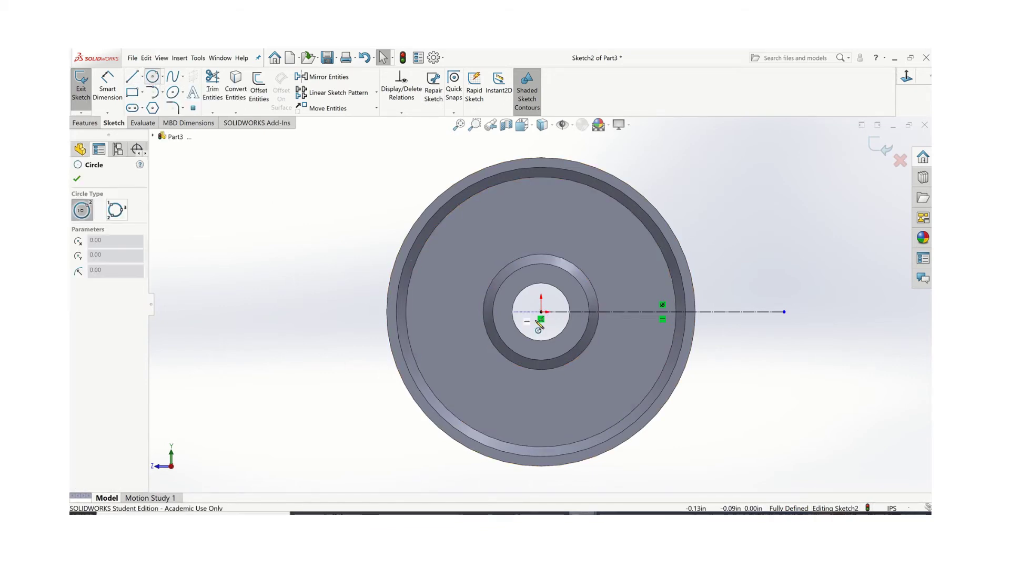
pyautogui.click(541, 312)
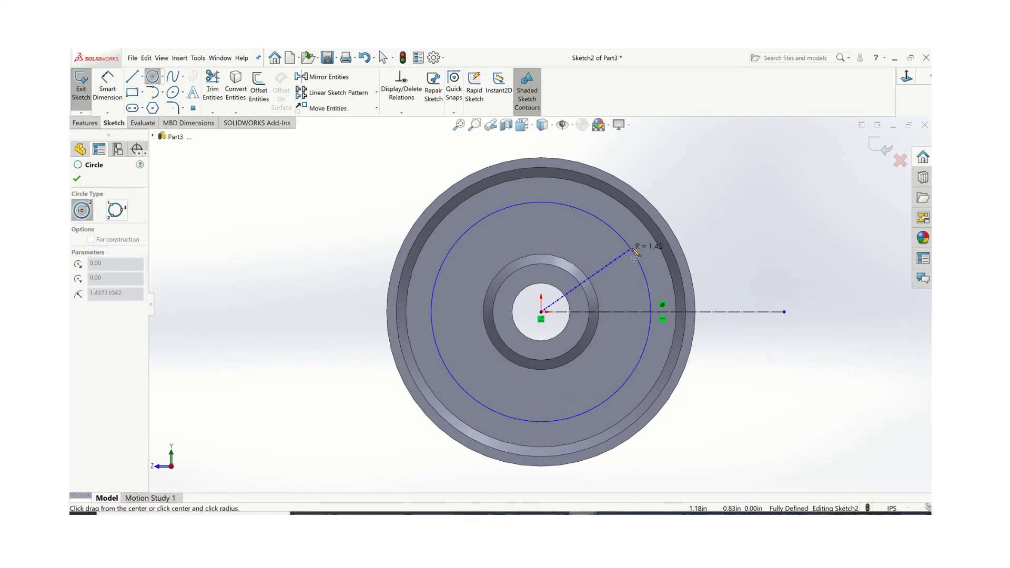
pyautogui.click(636, 254)
pyautogui.press('Escape')
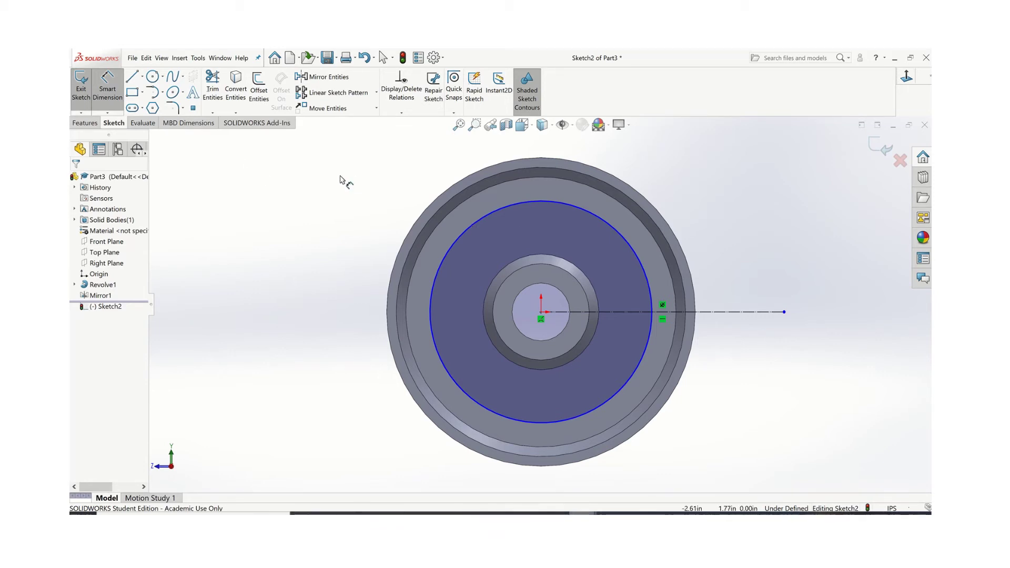
pyautogui.click(615, 225)
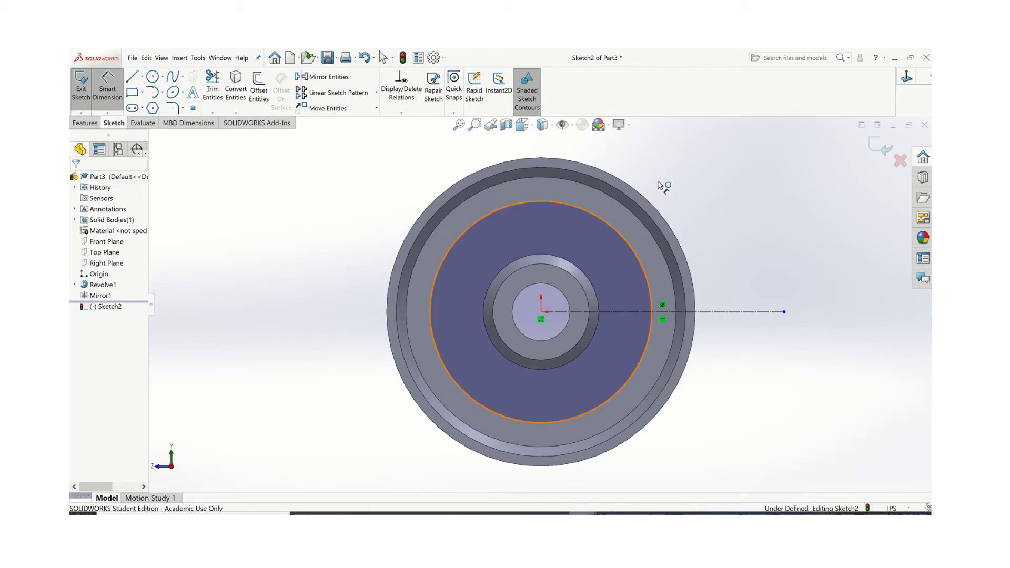
pyautogui.click(704, 164)
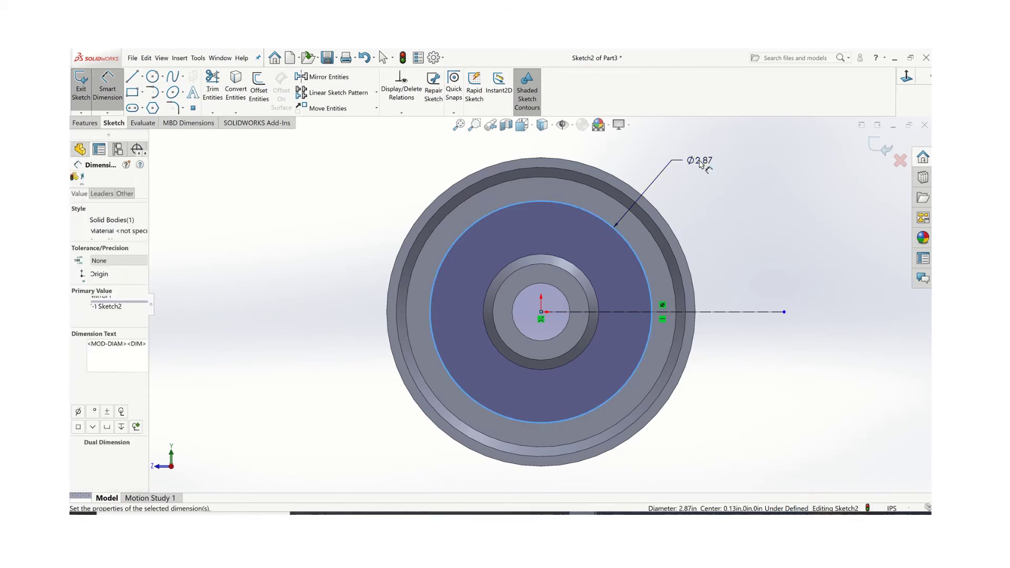
pyautogui.press('Return')
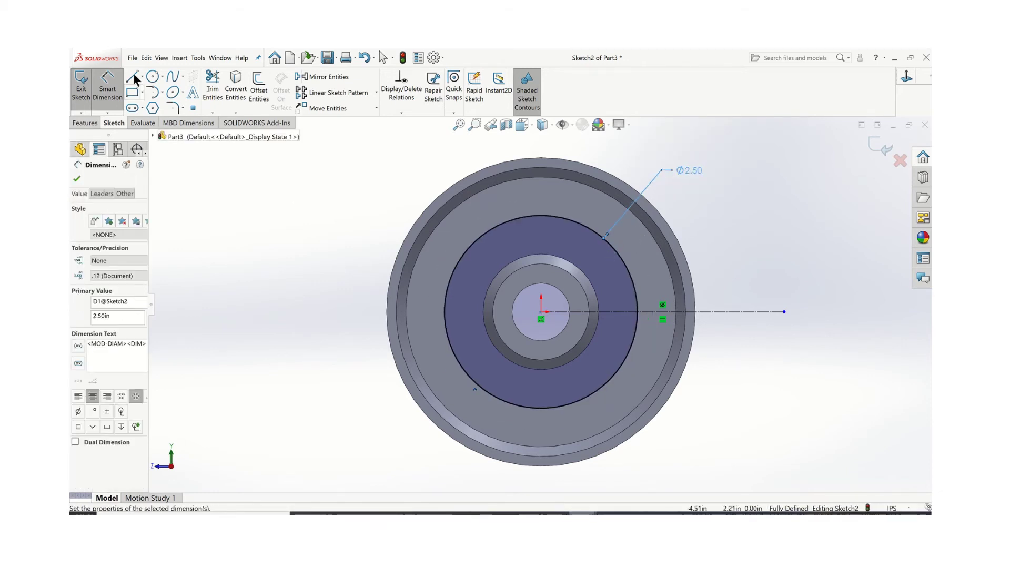
# Draw a construction line about 2.45 in long from the origin, inclined about 29° above the horizontal construction line.
pyautogui.click(132, 78)
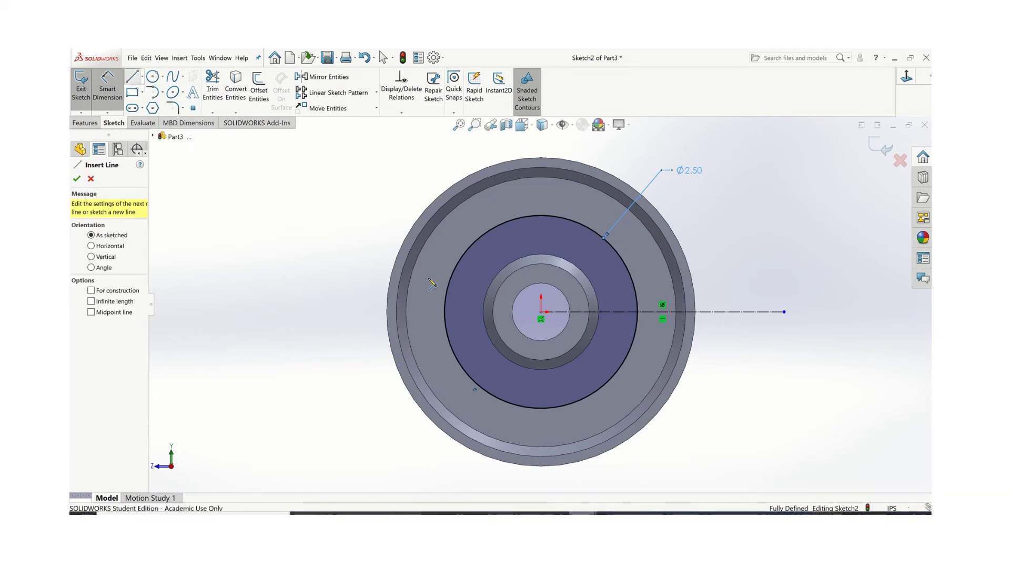
pyautogui.click(541, 312)
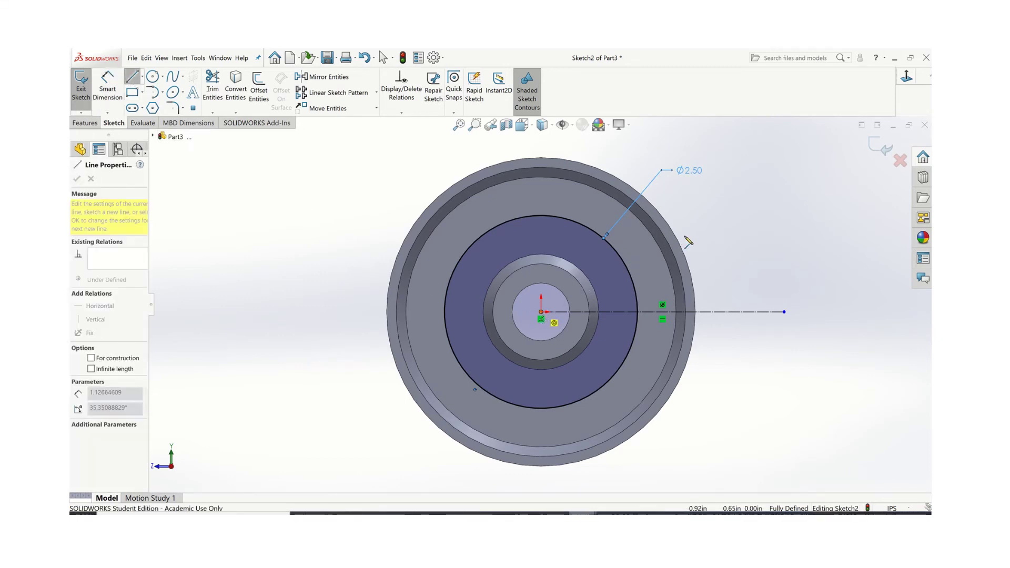
pyautogui.click(705, 219)
pyautogui.press('Escape')
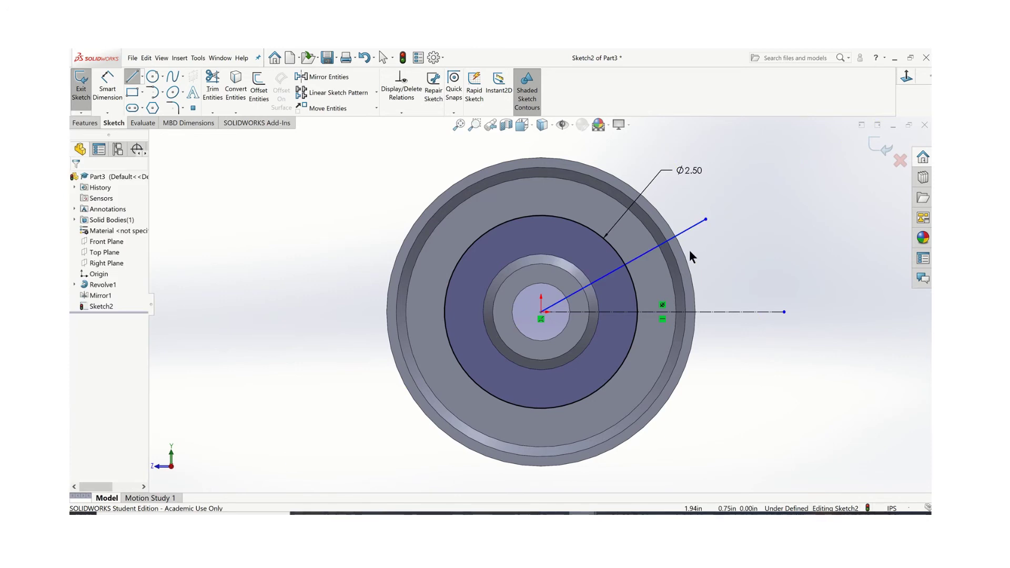
pyautogui.click(688, 229)
pyautogui.rightClick(687, 230)
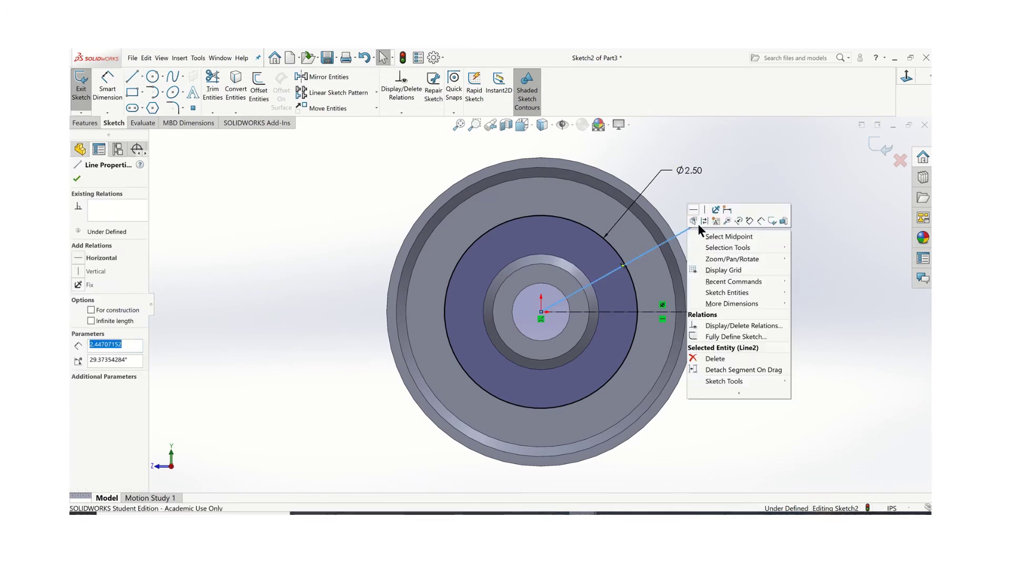
pyautogui.click(703, 221)
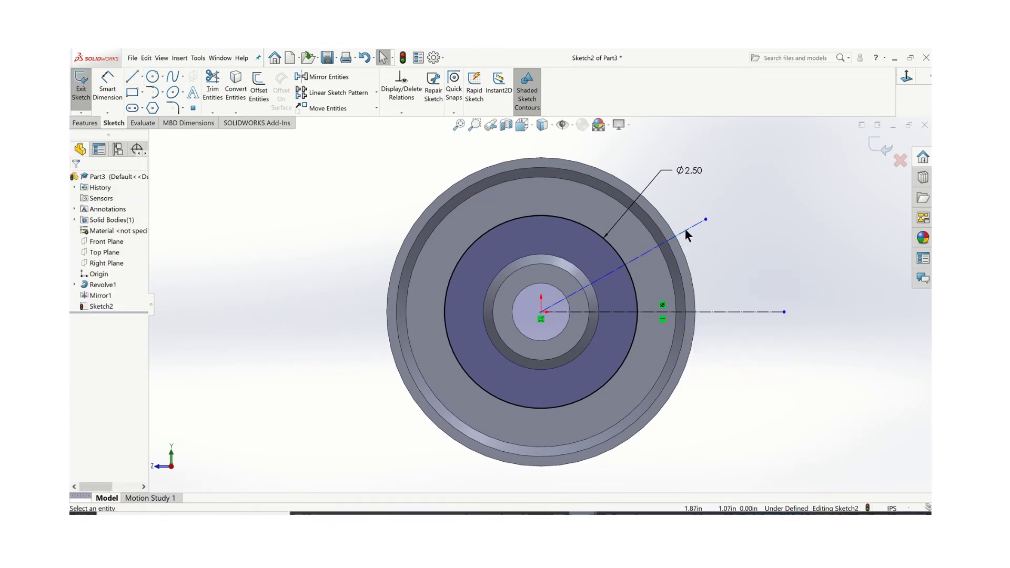
pyautogui.click(107, 85)
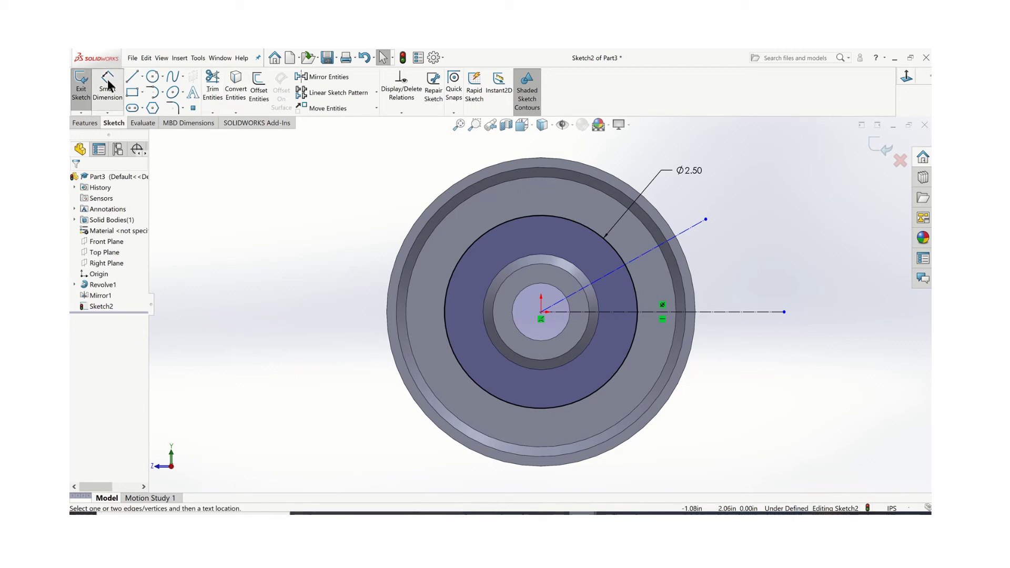
pyautogui.click(711, 314)
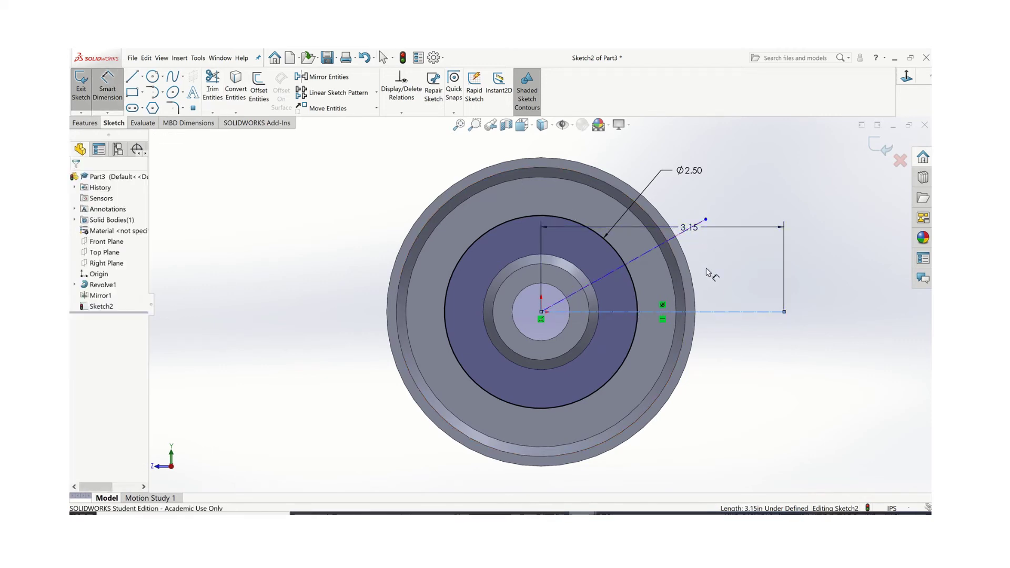
pyautogui.click(715, 276)
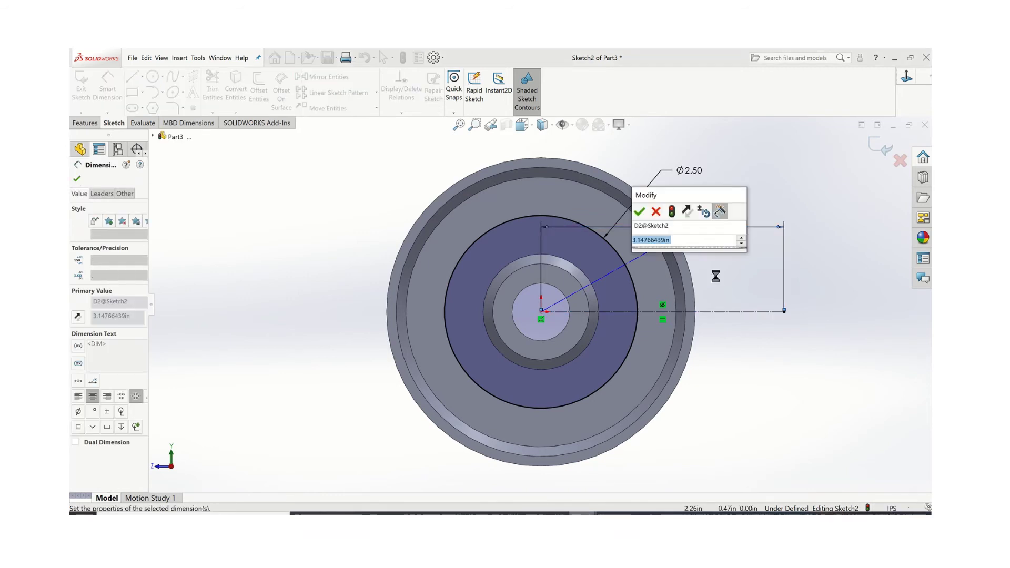
pyautogui.press('Return')
pyautogui.press('Escape')
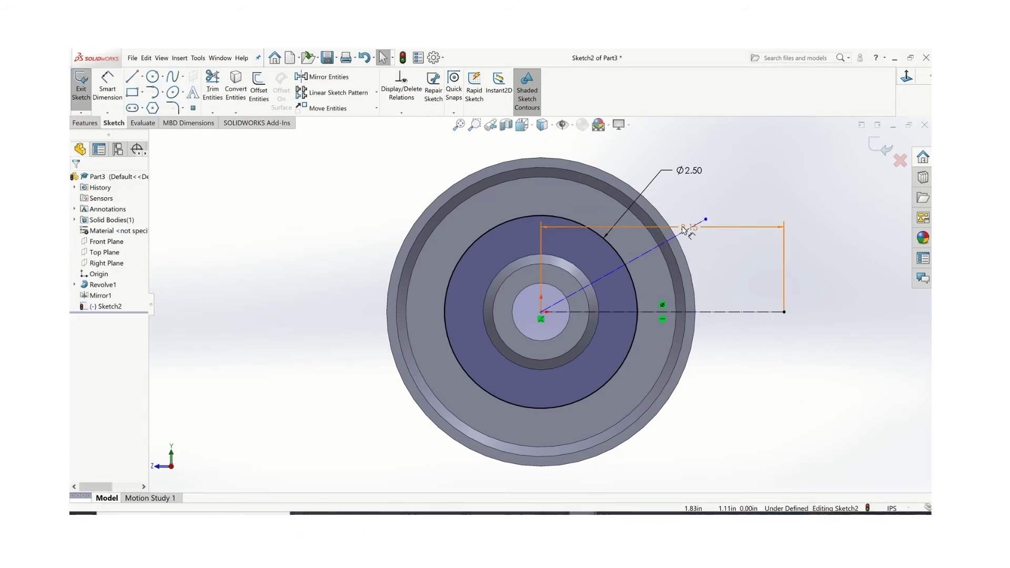
pyautogui.press('Delete')
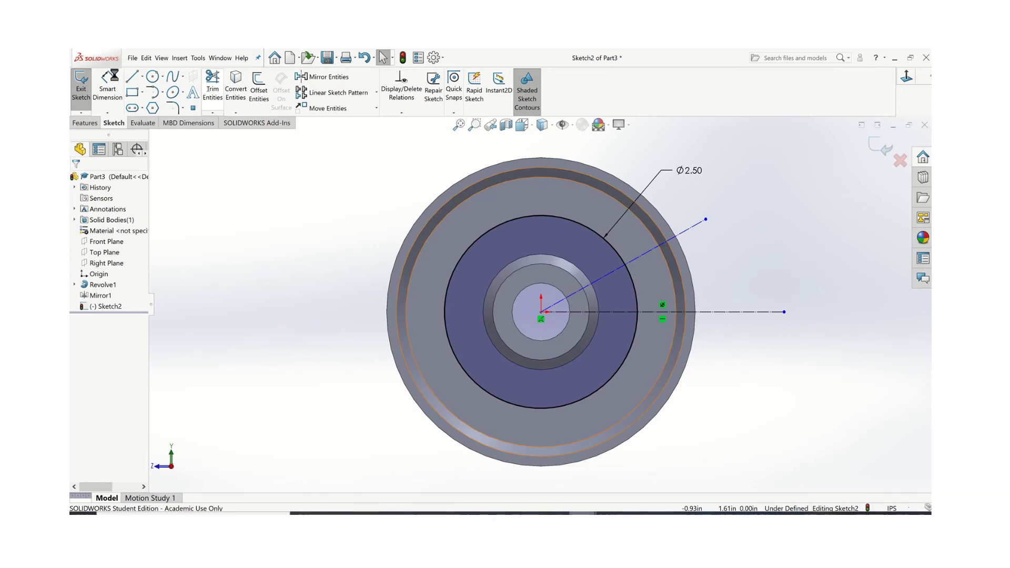
# Dimension the angle between the inclined and horizontal construction lines as 30°.
pyautogui.click(112, 76)
pyautogui.scroll(2, 726, 271)
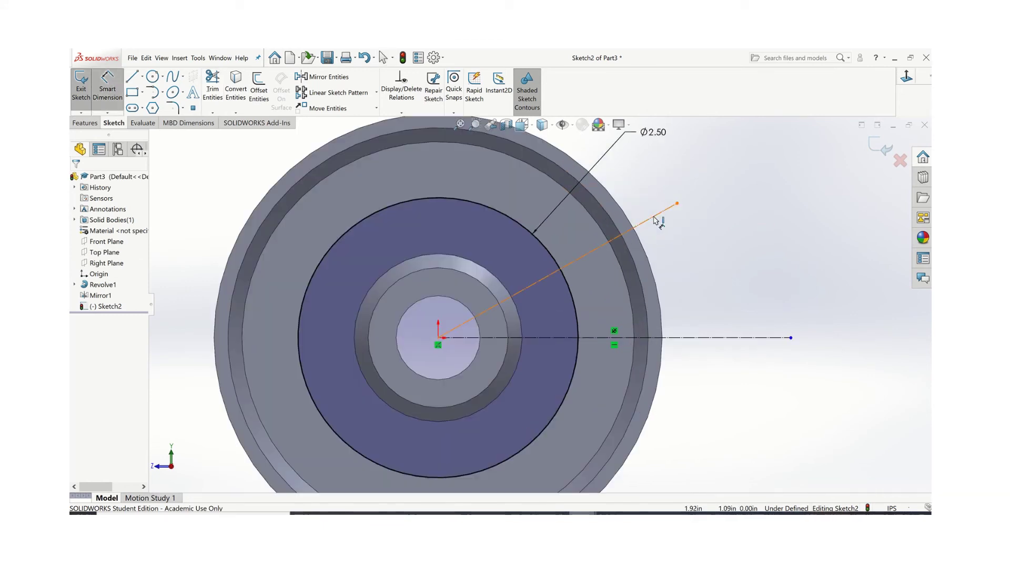
pyautogui.click(677, 281)
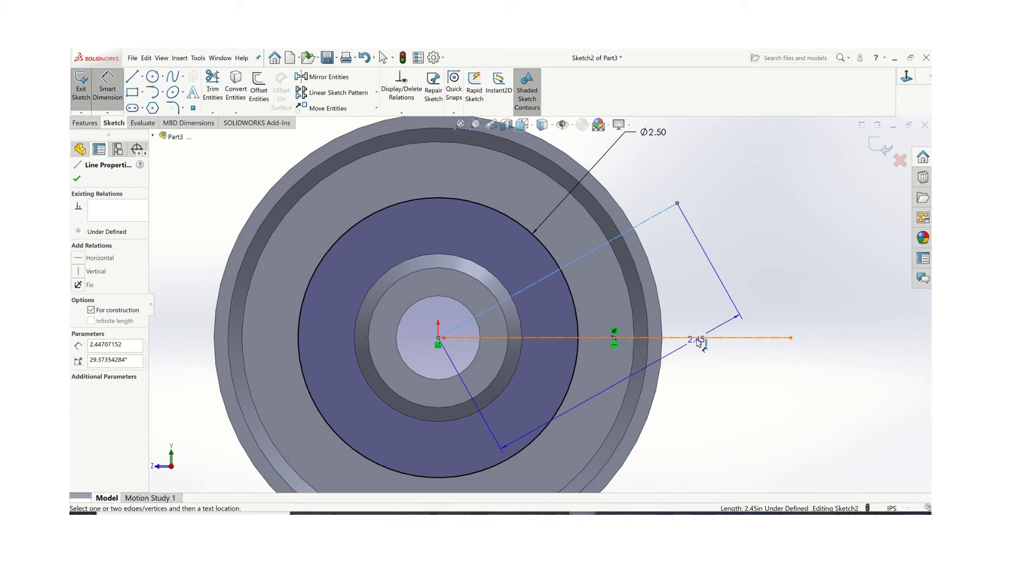
pyautogui.click(699, 338)
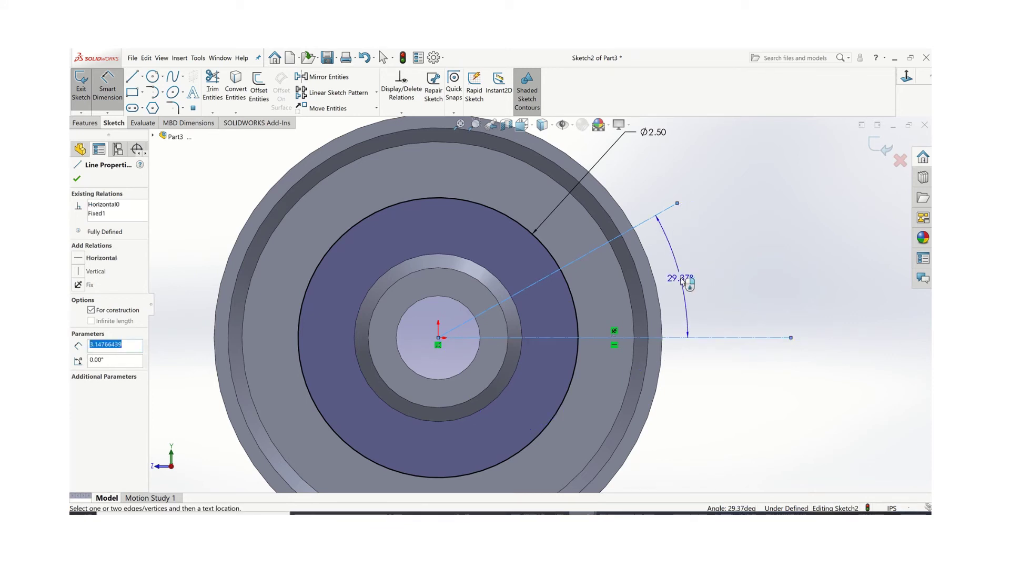
pyautogui.click(682, 280)
pyautogui.write('30')
pyautogui.press('Return')
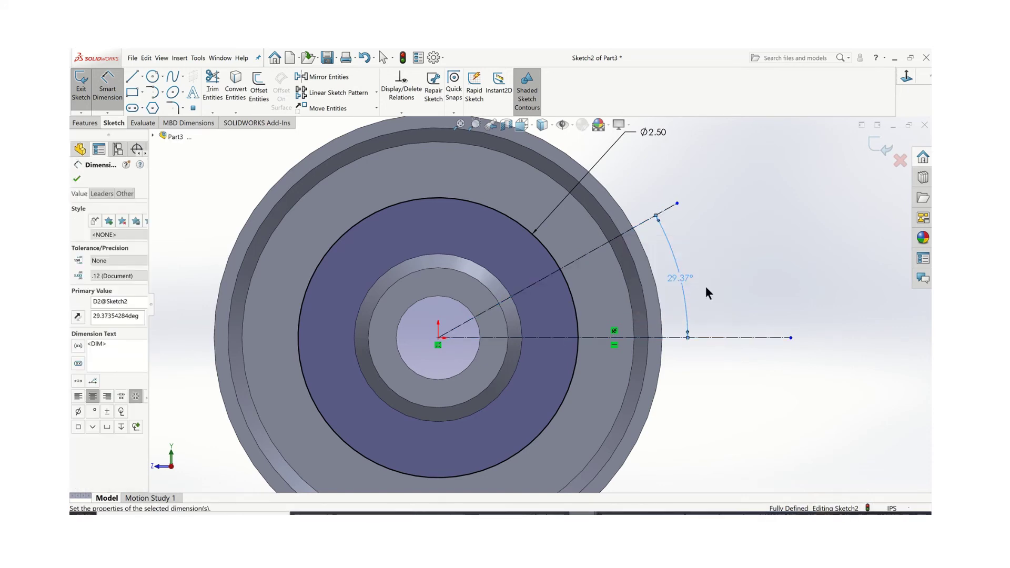
# Draw a circle of about 0.20 in radius centred where the inclined construction line crosses the 2.50 in circle.
pyautogui.scroll(1, 707, 288)
pyautogui.scroll(1, 709, 293)
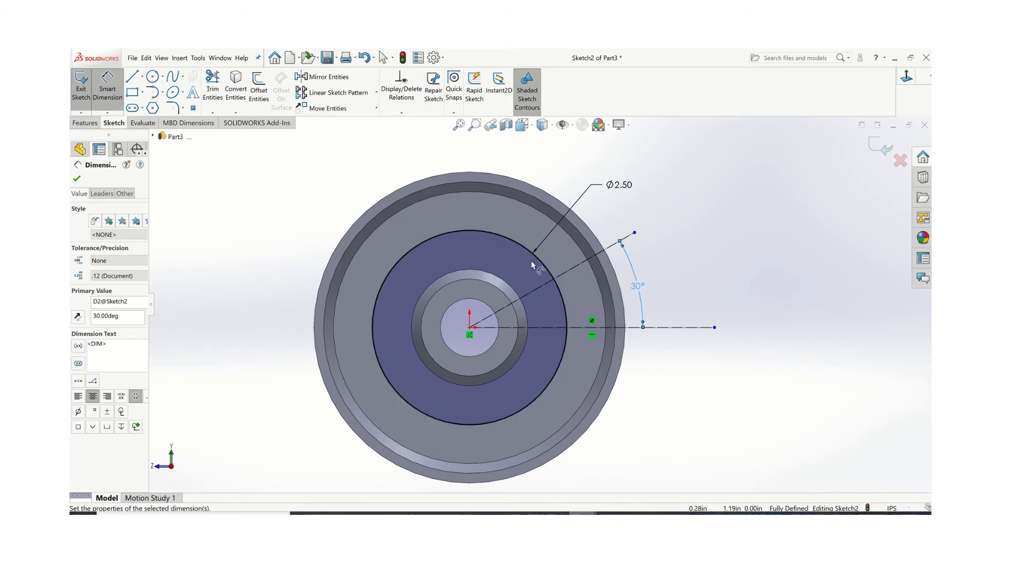
pyautogui.click(153, 77)
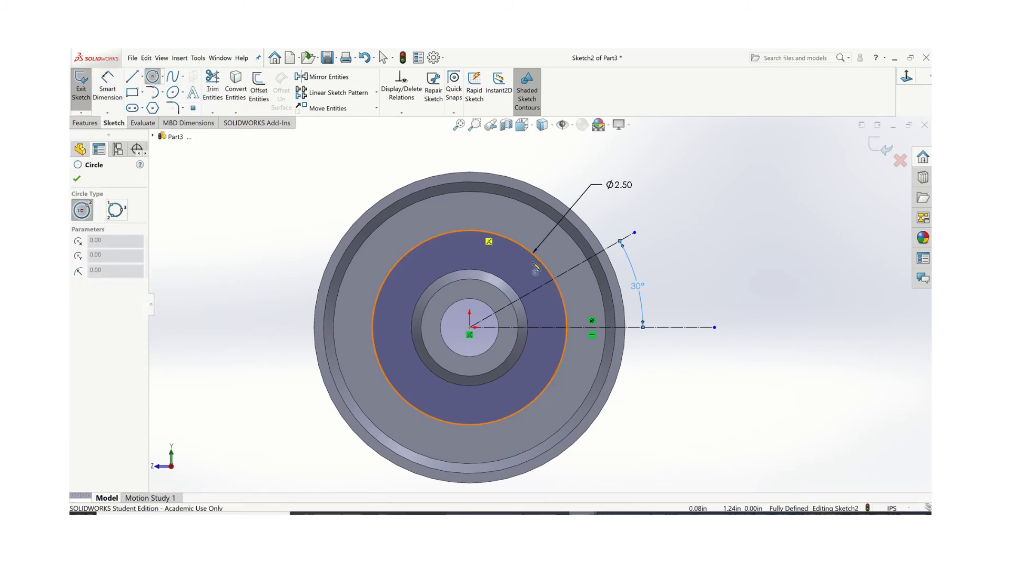
pyautogui.scroll(-3, 553, 290)
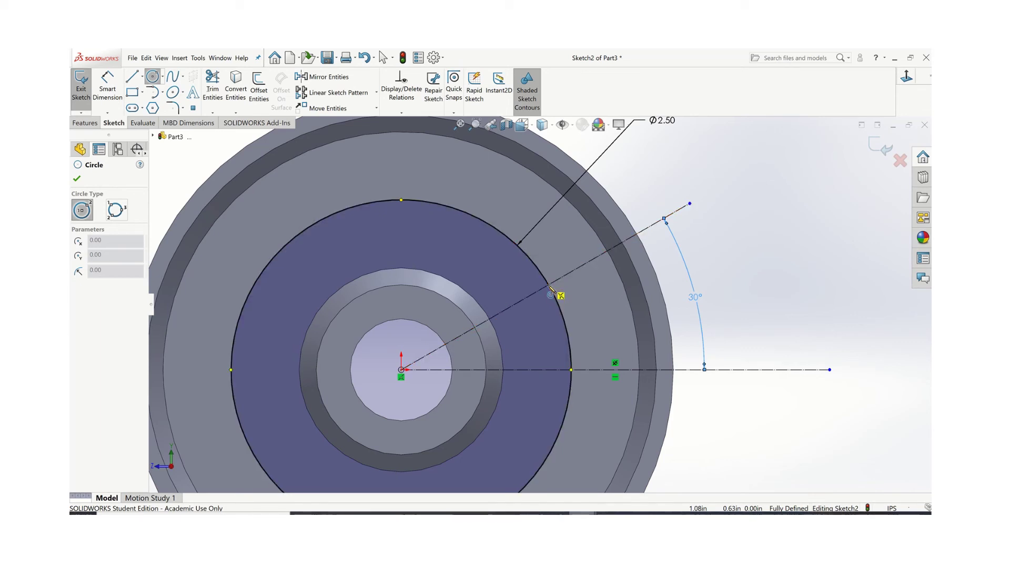
pyautogui.click(549, 284)
pyautogui.click(577, 287)
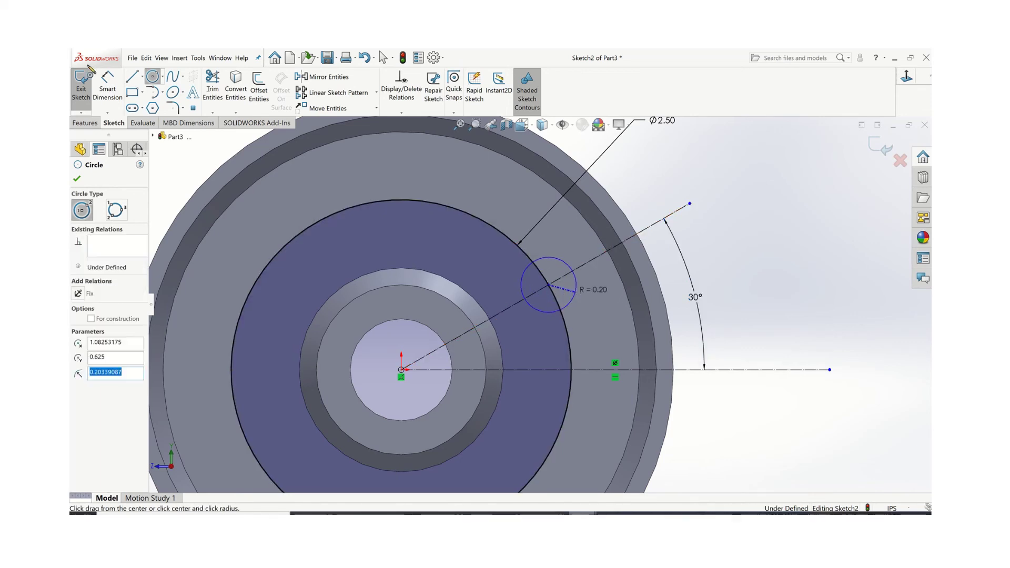
# Dimension the small circle's diameter as 0.50 in and exit the sketch.
pyautogui.click(107, 81)
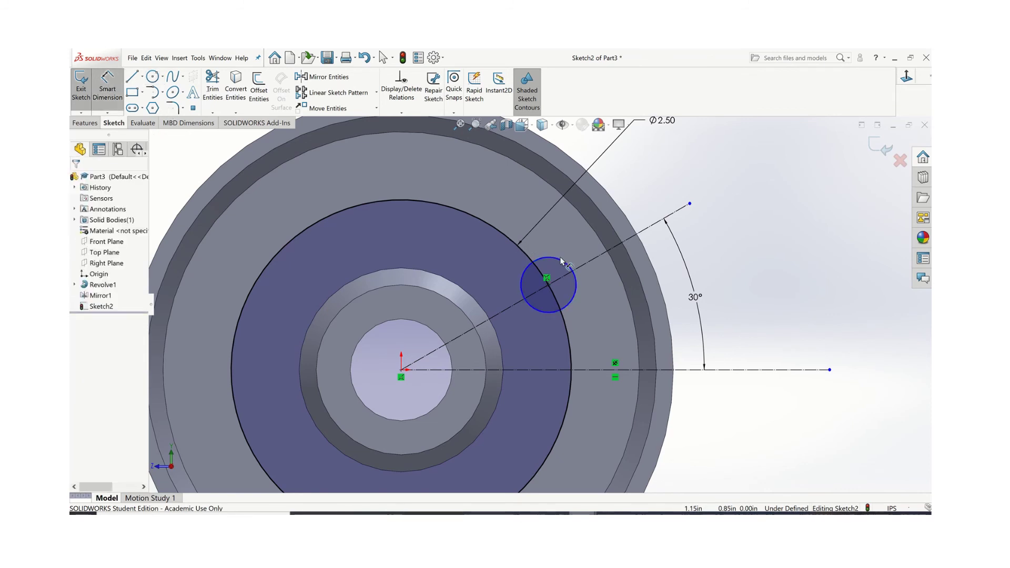
pyautogui.click(562, 263)
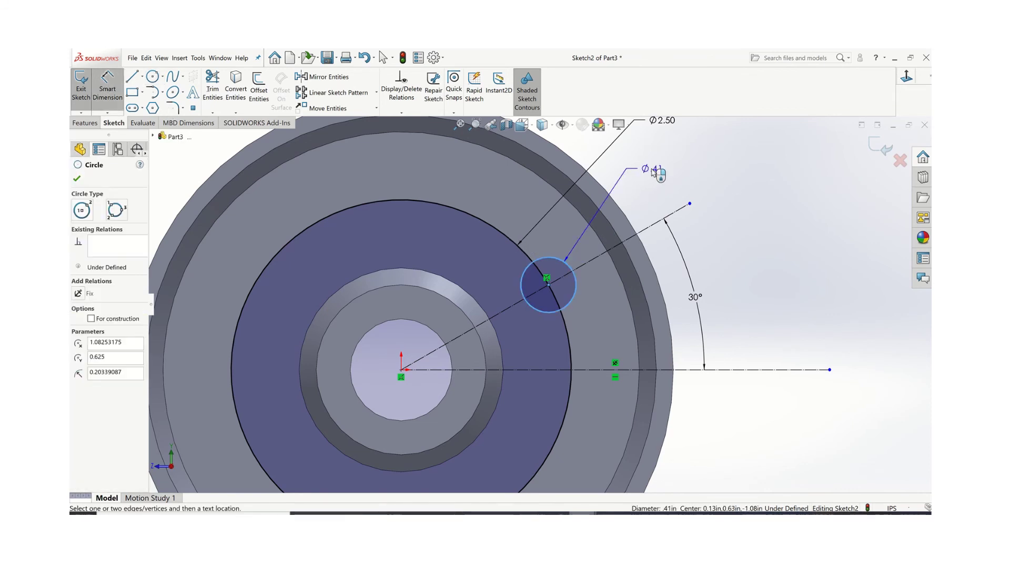
pyautogui.click(654, 171)
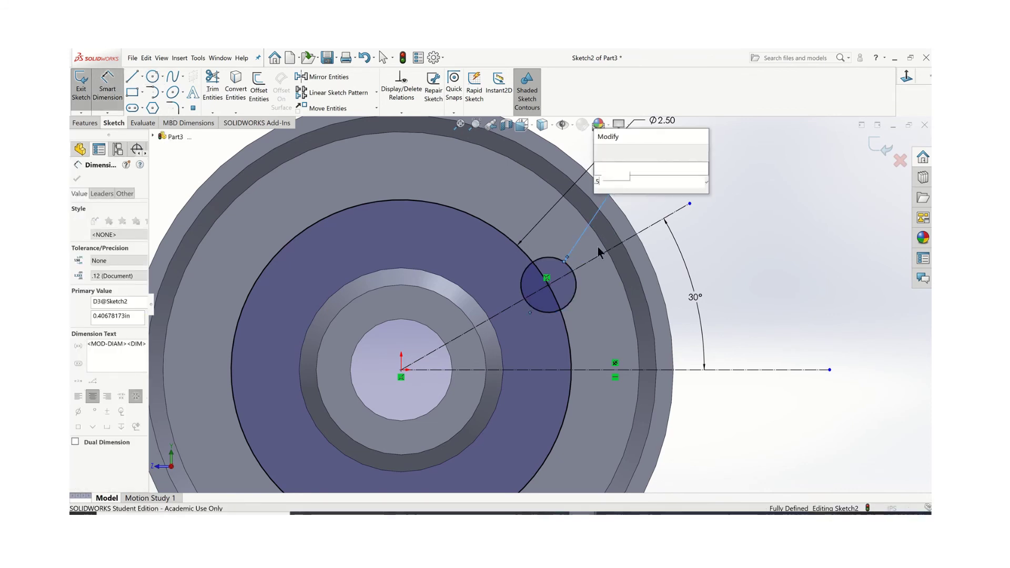
pyautogui.press('Return')
pyautogui.scroll(4, 629, 258)
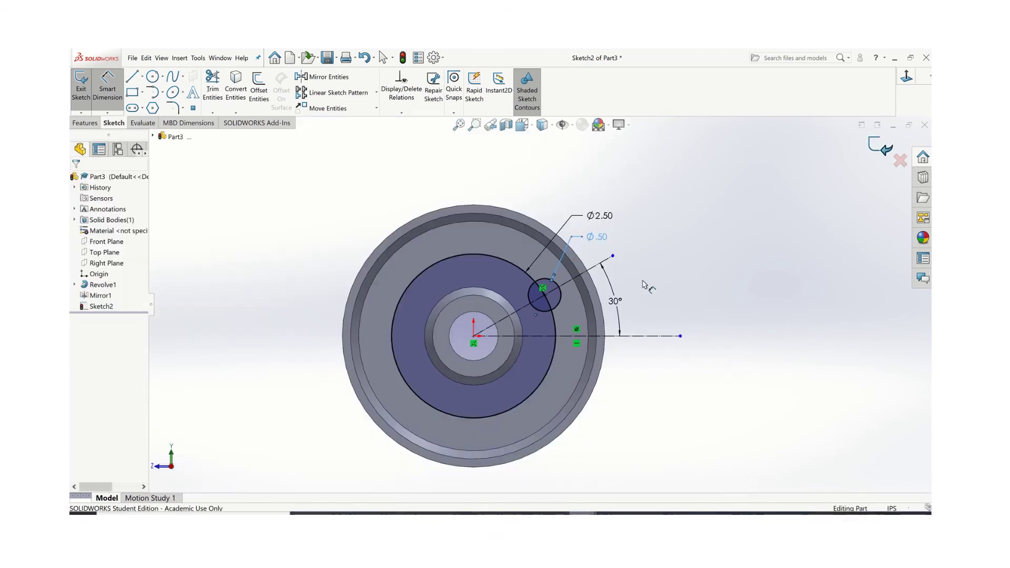
# Cut the small circle through the wheel's web with an Extruded Cut set to Through All.
pyautogui.moveTo(628, 287); pyautogui.dragTo(608, 304, button='middle')
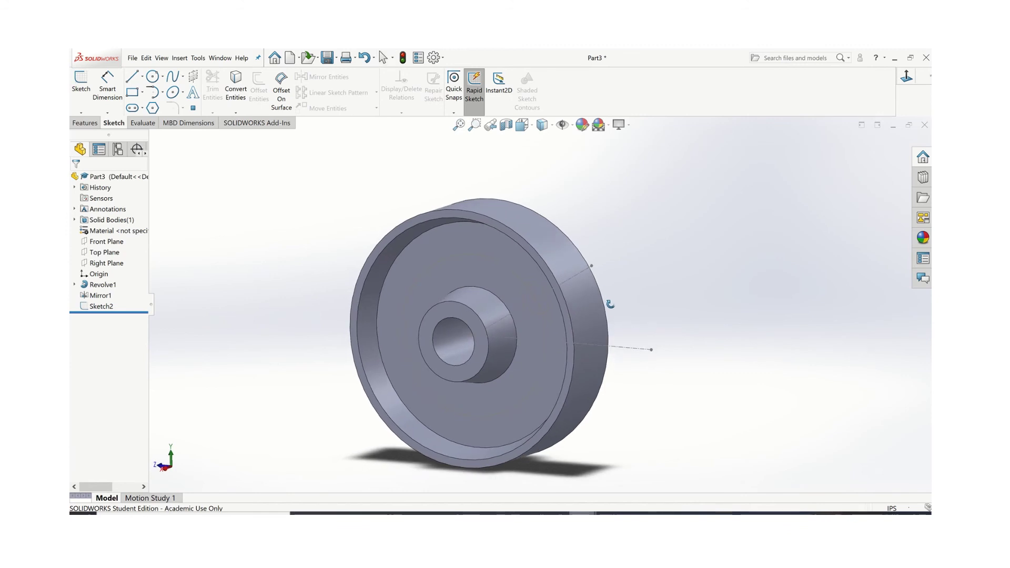
pyautogui.scroll(-2, 608, 303)
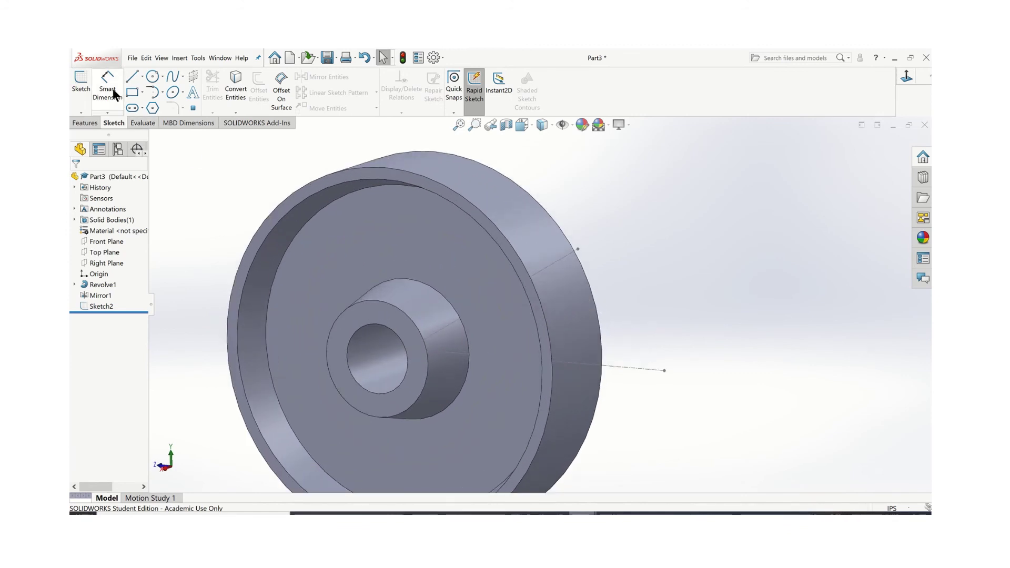
pyautogui.click(89, 121)
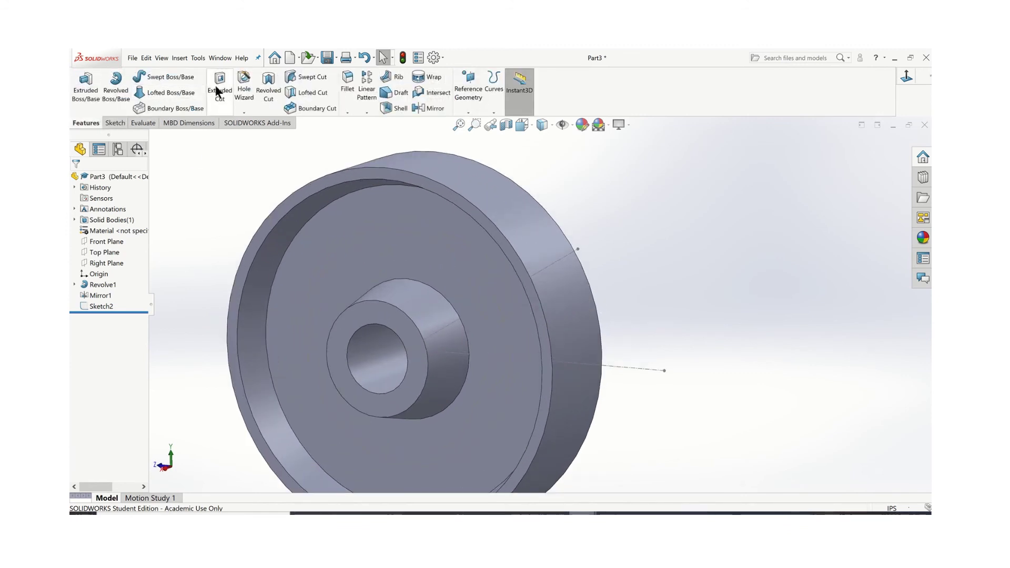
pyautogui.click(487, 278)
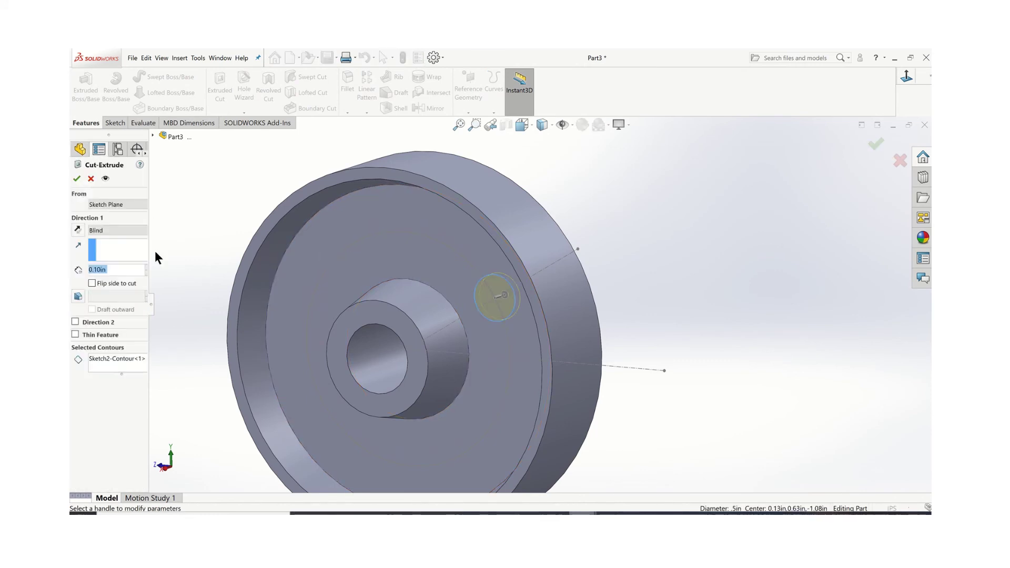
pyautogui.click(125, 229)
pyautogui.click(105, 248)
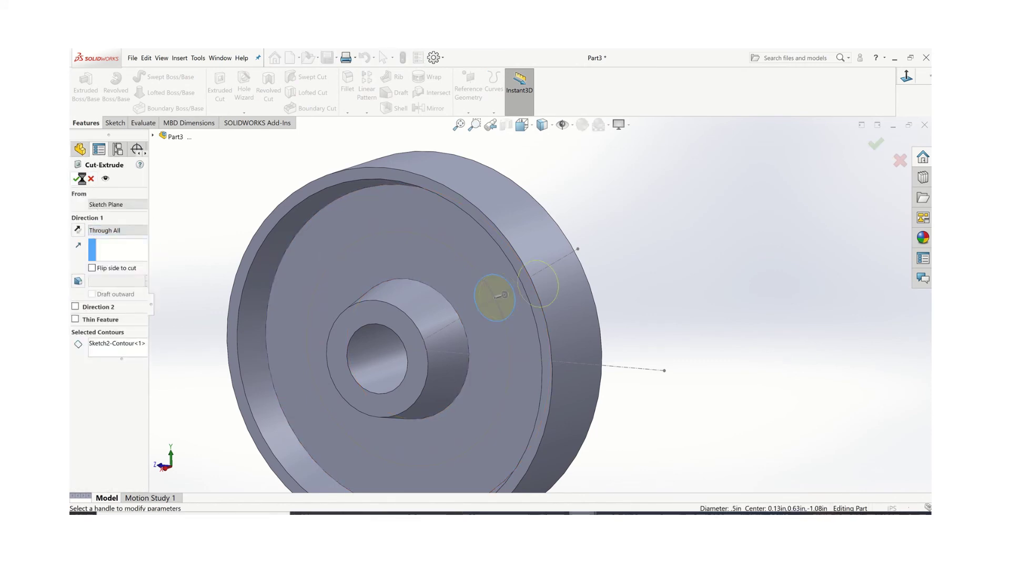
pyautogui.press('Return')
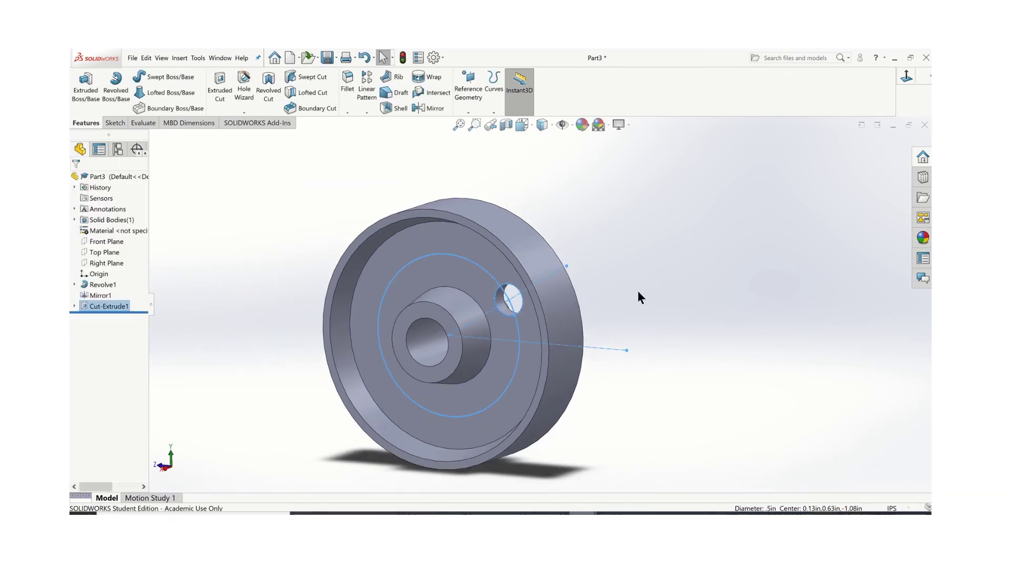
# Start a circular pattern and select the hole cut in the web as the feature to pattern.
pyautogui.hotkey('ctrl', '1')
pyautogui.scroll(-3, 605, 287)
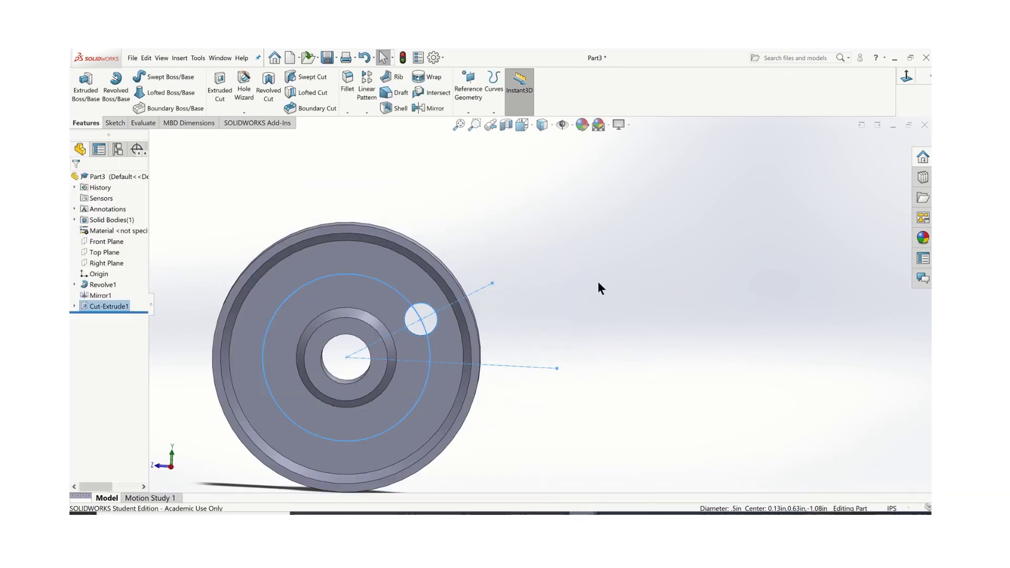
pyautogui.click(509, 321)
pyautogui.scroll(1, 509, 321)
pyautogui.moveTo(509, 320); pyautogui.dragTo(523, 296, button='middle')
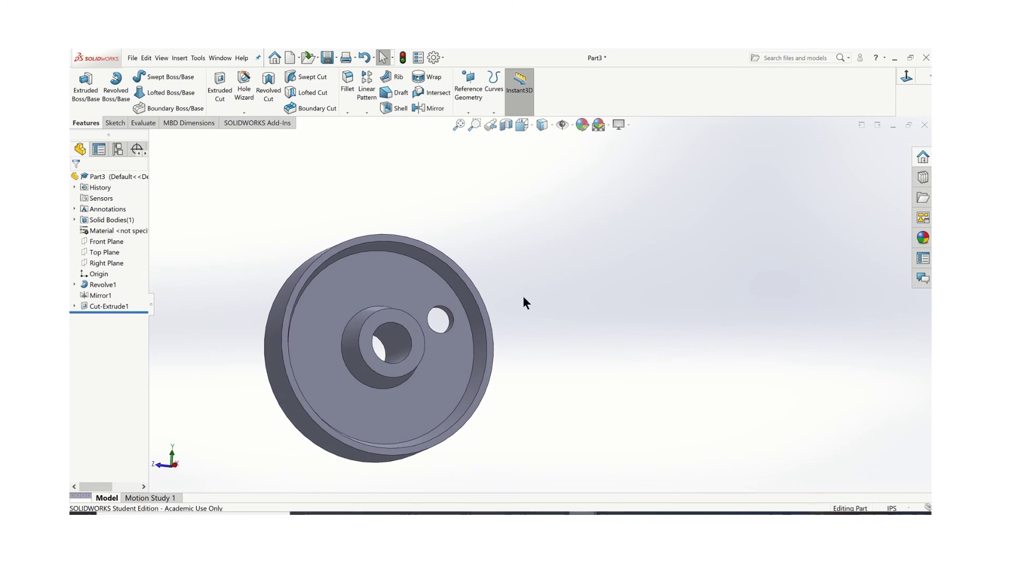
pyautogui.click(367, 113)
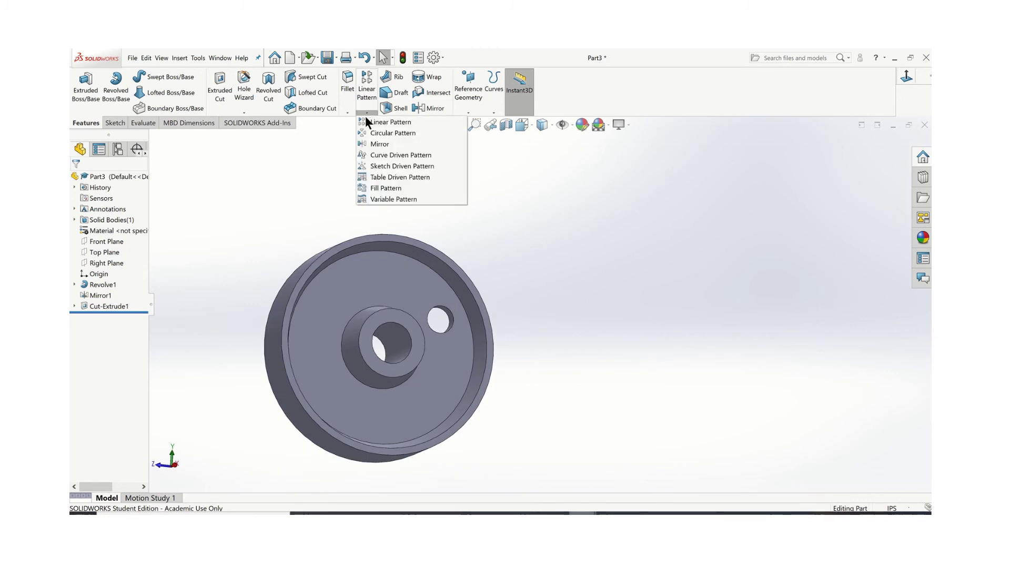
pyautogui.click(370, 133)
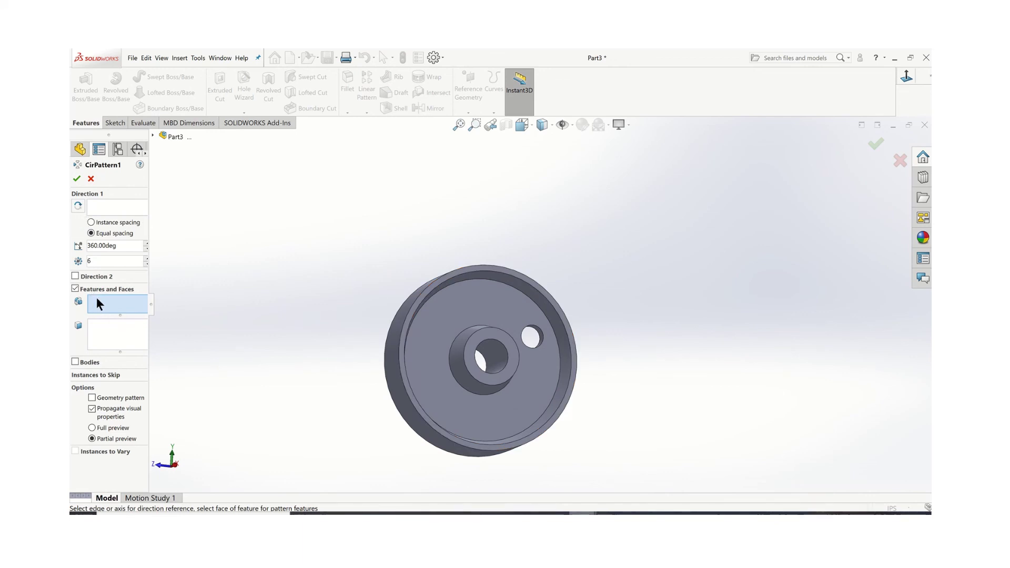
pyautogui.scroll(-3, 557, 350)
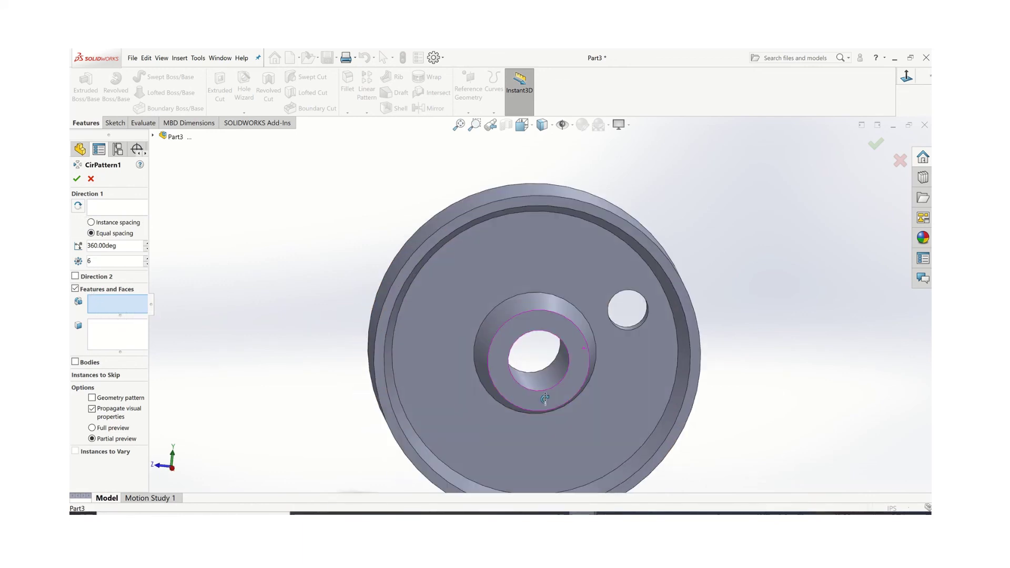
pyautogui.moveTo(584, 352); pyautogui.dragTo(530, 410, button='middle')
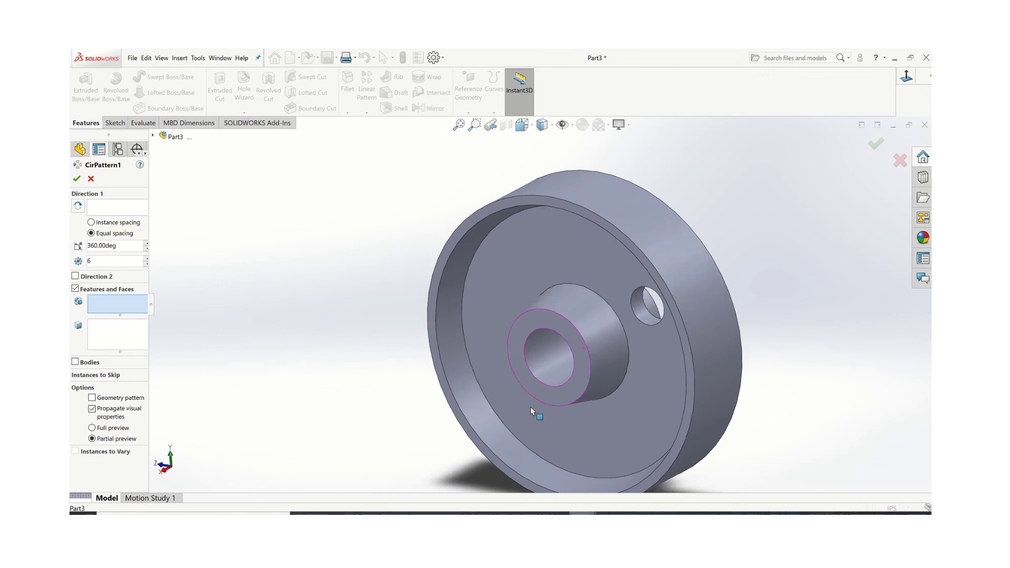
pyautogui.click(638, 301)
pyautogui.scroll(2, 639, 303)
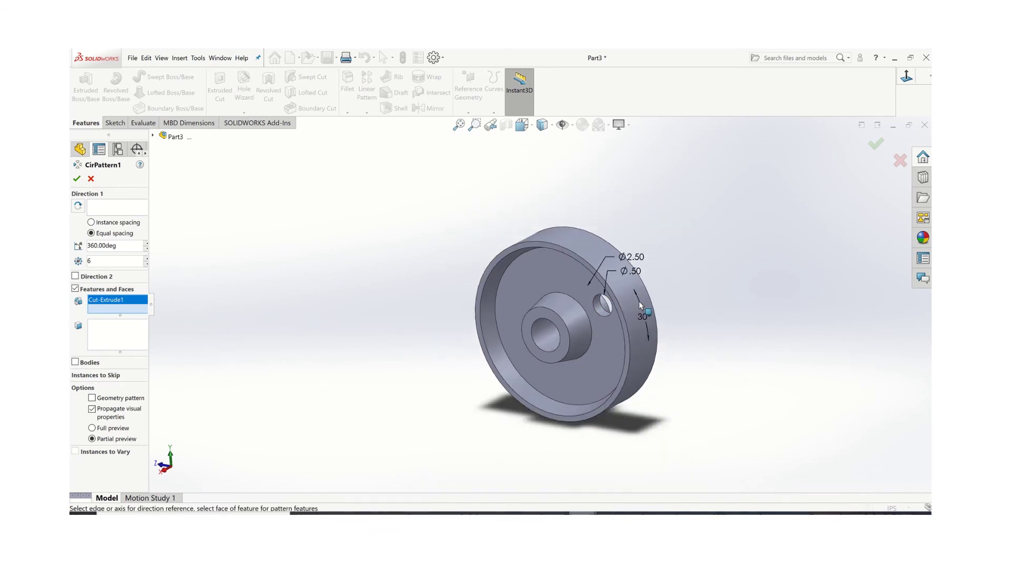
# Use the hub bore's cylindrical face as the pattern axis, set 6 equally spaced instances and accept the pattern.
pyautogui.click(95, 211)
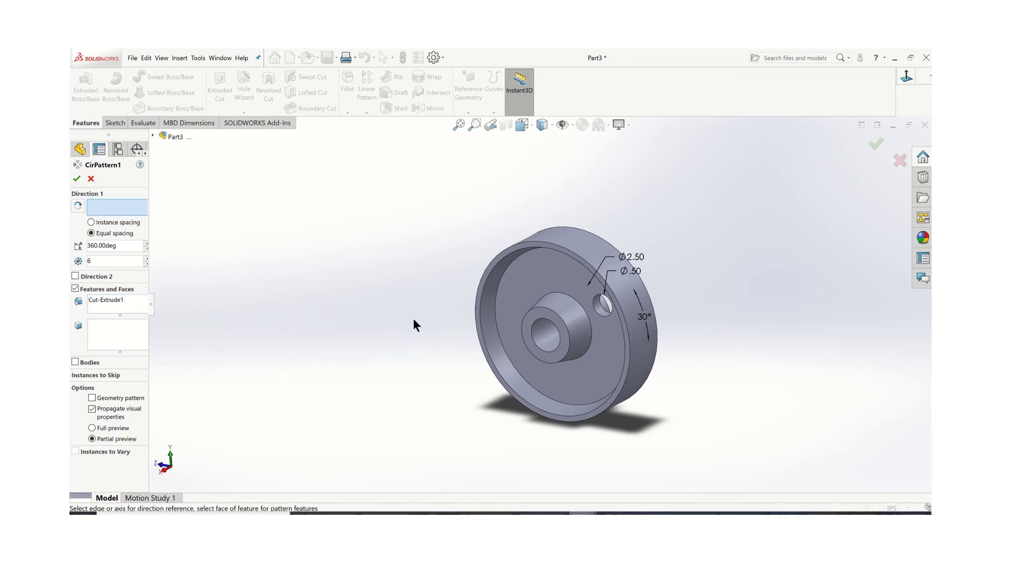
pyautogui.click(548, 339)
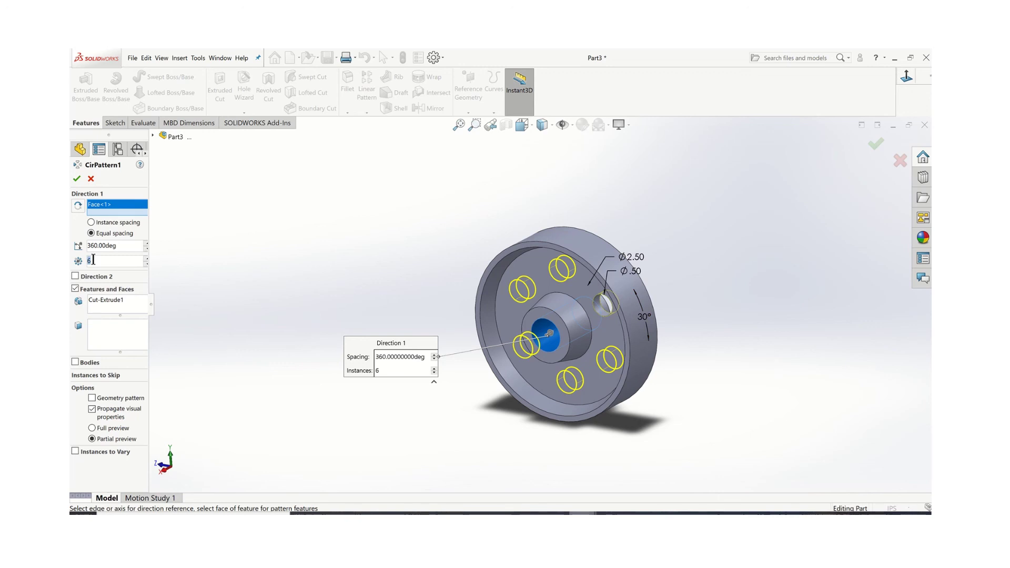
pyautogui.write('8')
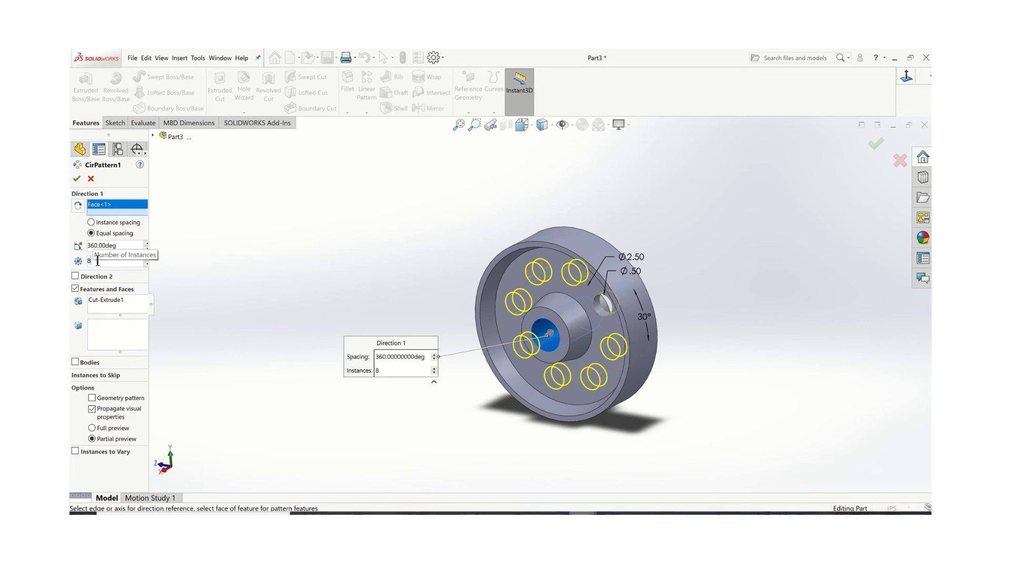
pyautogui.write('10')
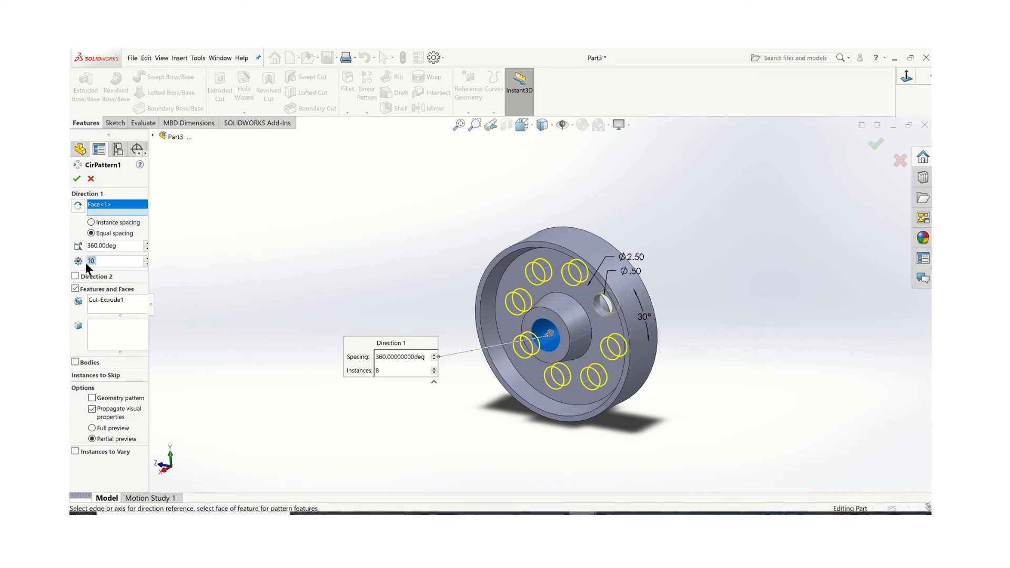
pyautogui.write('6')
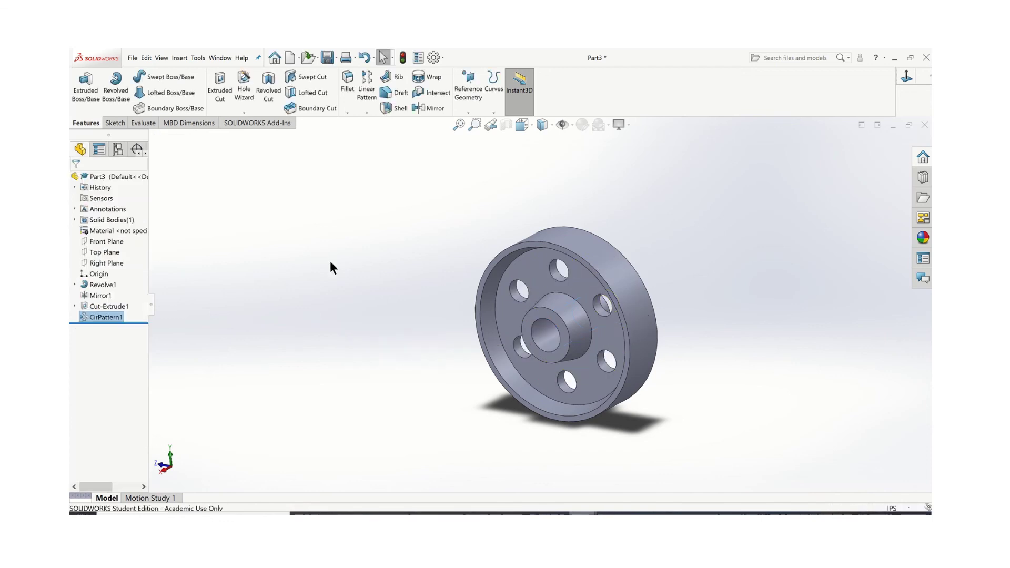
pyautogui.moveTo(456, 283); pyautogui.dragTo(521, 308, button='middle')
pyautogui.scroll(-3, 569, 318)
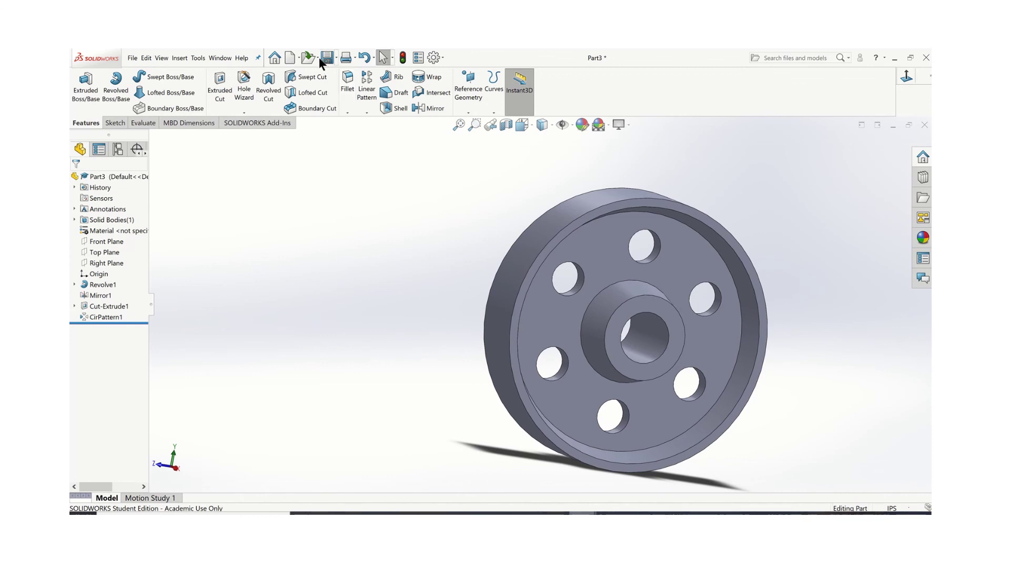
pyautogui.moveTo(377, 49)
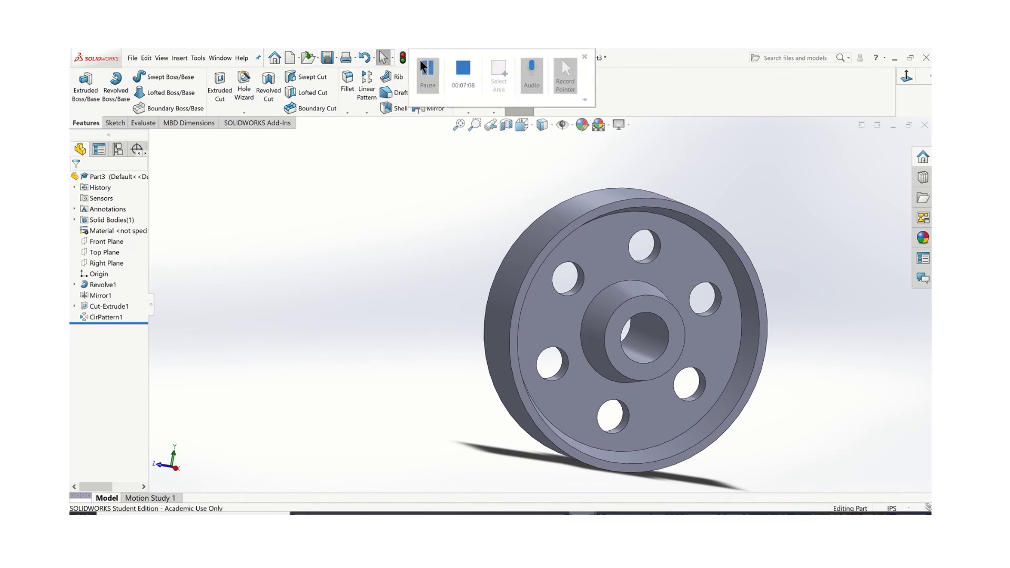